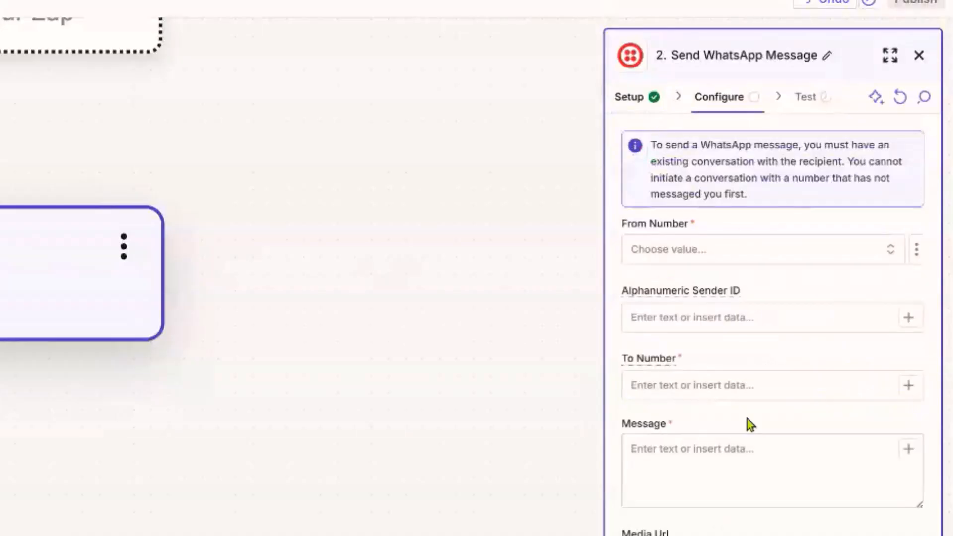
Review the notice about existing WhatsApp conversations, then open the Twilio step's options menu to delete it.
{"action": "left_click_drag", "start_coordinate": [654, 144], "coordinate": [731, 210]}
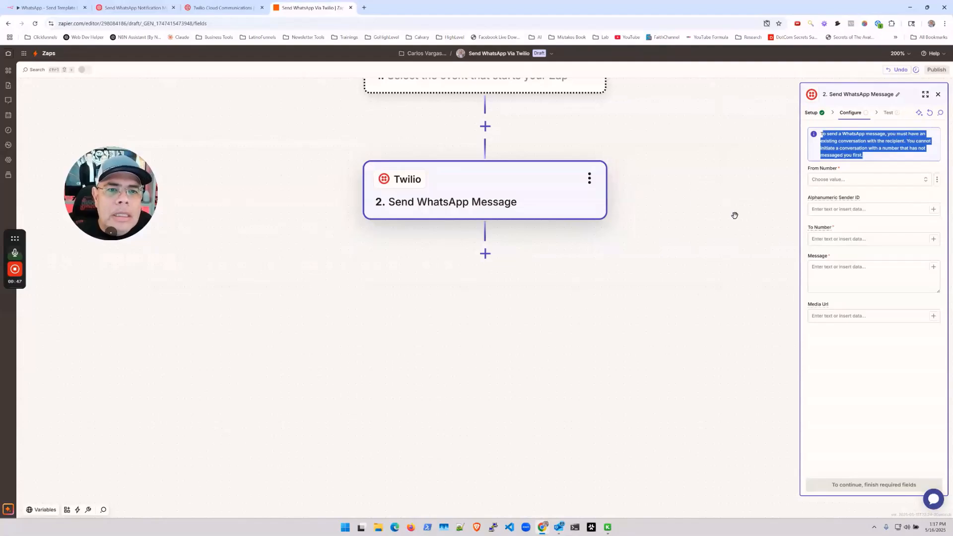
{"action": "left_click", "coordinate": [590, 179]}
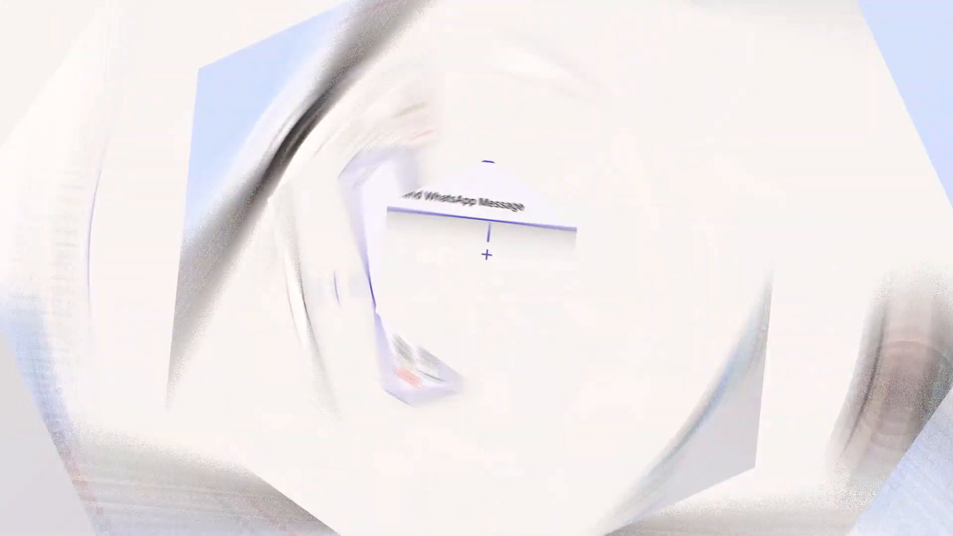
Add a Webhooks by Zapier action as step 2 below the trigger, with its Action event list showing.
{"action": "scroll", "coordinate": [500, 397], "scroll_direction": "down", "scroll_amount": 3}
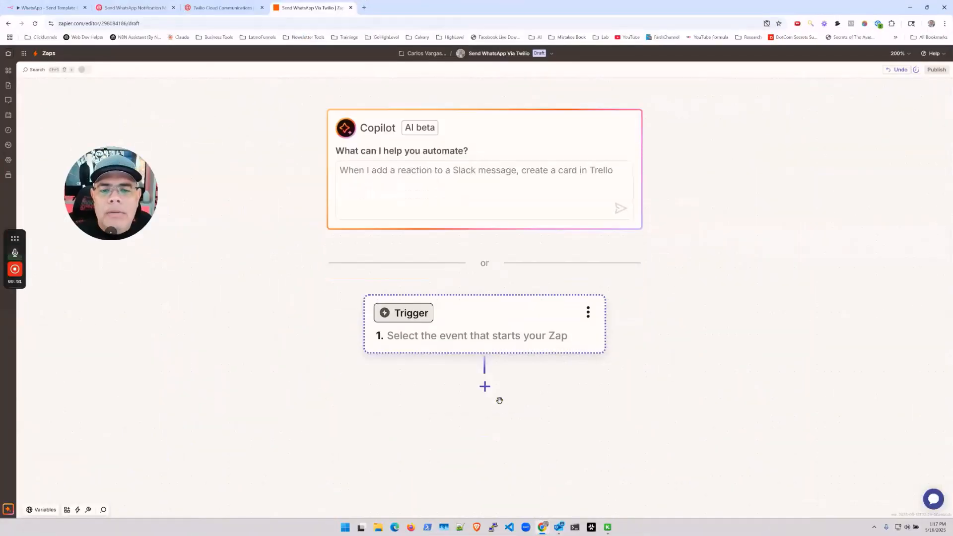
{"action": "left_click", "coordinate": [486, 338]}
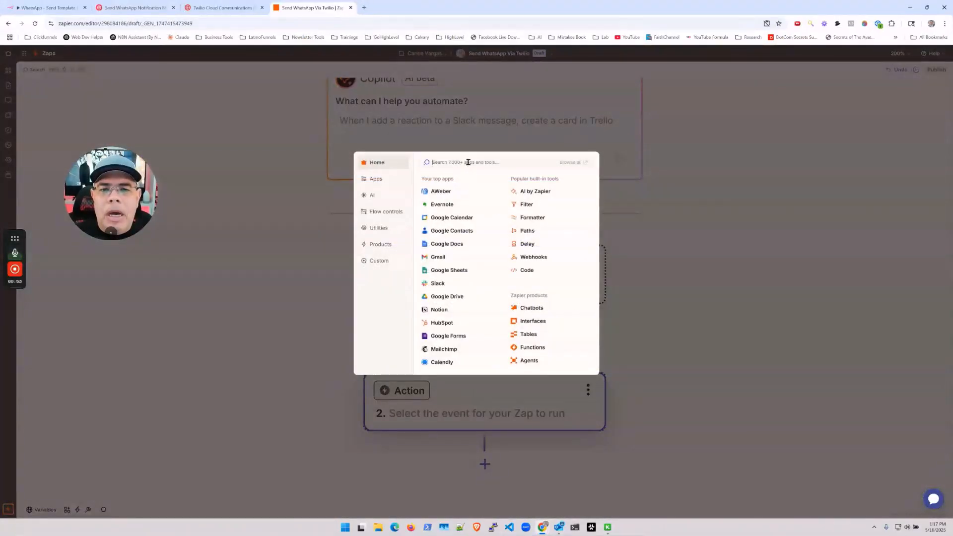
{"action": "left_click", "coordinate": [543, 257]}
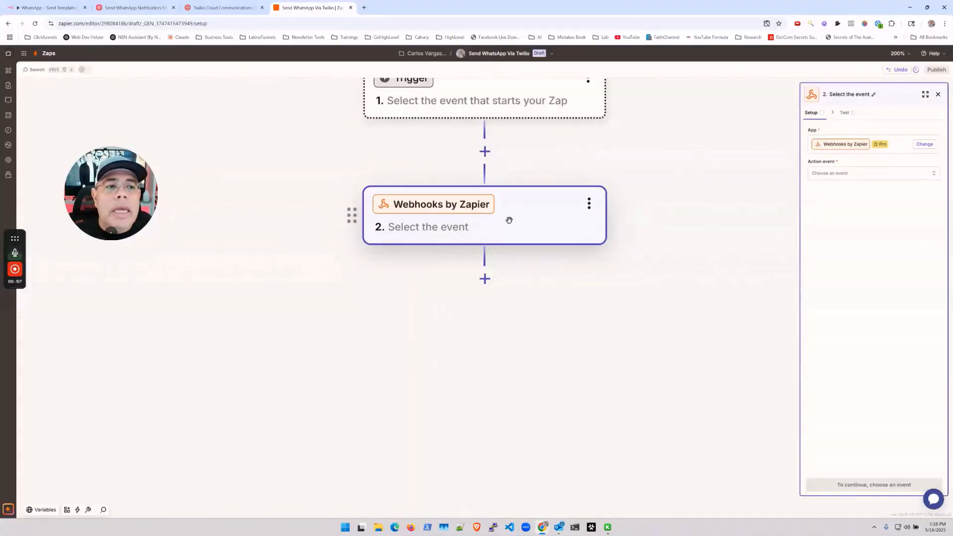
{"action": "left_click", "coordinate": [858, 174]}
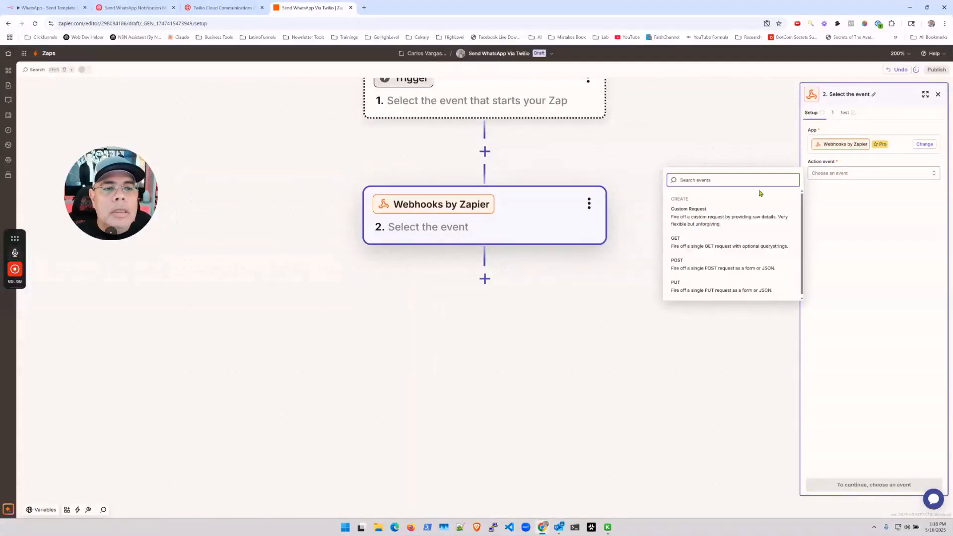
Choose POST as the webhook action event and continue to its Configure fields.
{"action": "left_click", "coordinate": [685, 265]}
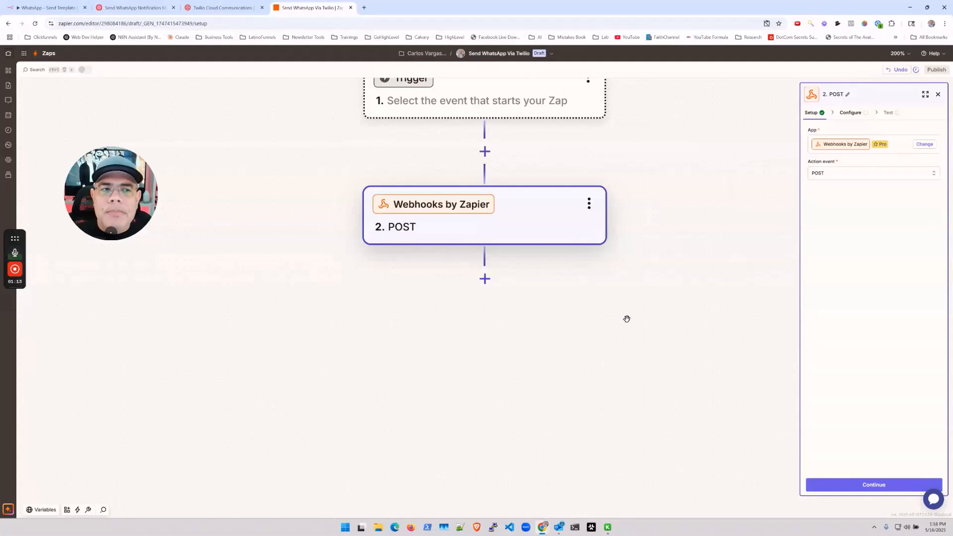
{"action": "left_click", "coordinate": [880, 491]}
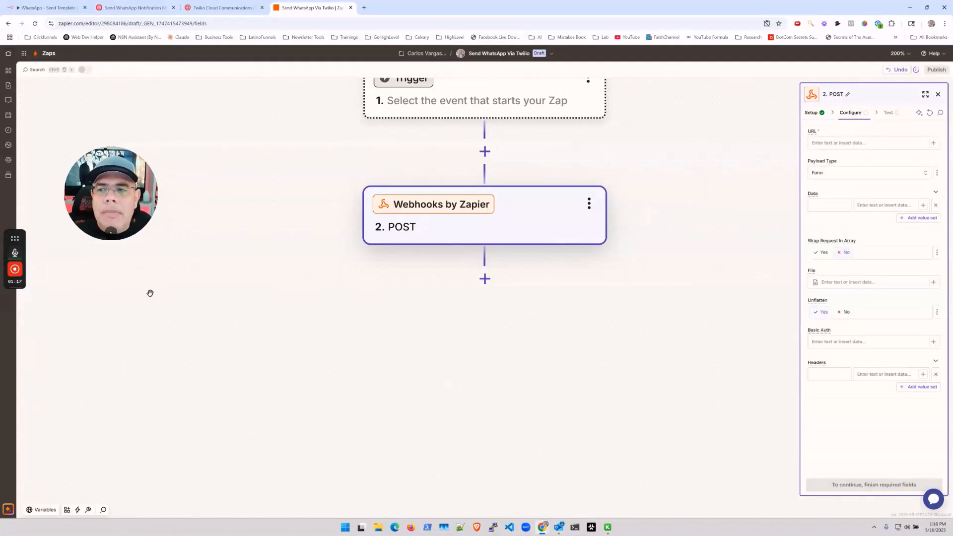
Paste the Twilio Messages.json URL with the Account SID as the POST URL, keeping Payload Type Form.
{"action": "mouse_move", "coordinate": [13, 297]}
{"action": "left_click", "coordinate": [14, 315]}
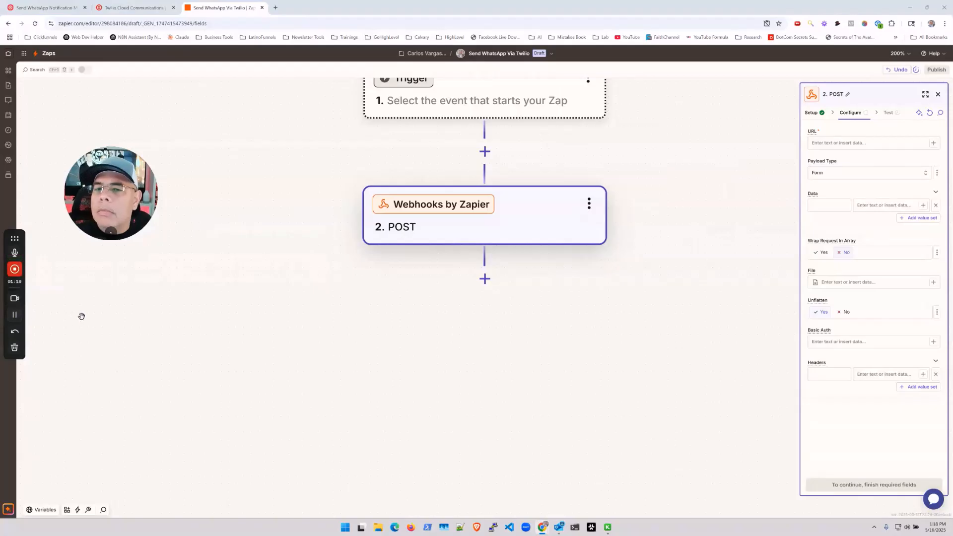
{"action": "left_click", "coordinate": [848, 144]}
{"action": "type", "text": "https://api.twilio.com/2010-04-01/Accounts/Twilio Account SID/Messages.json"}
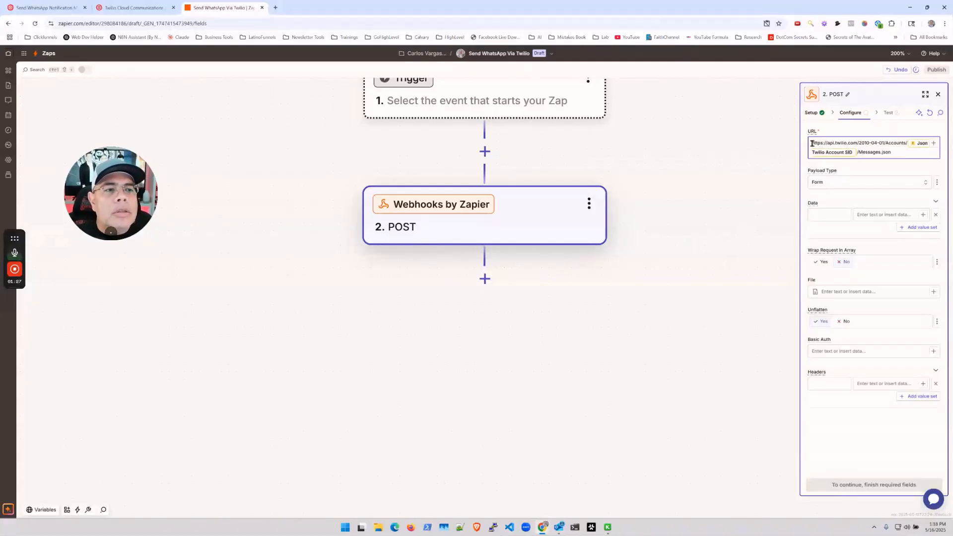
{"action": "left_click_drag", "start_coordinate": [811, 144], "coordinate": [906, 142]}
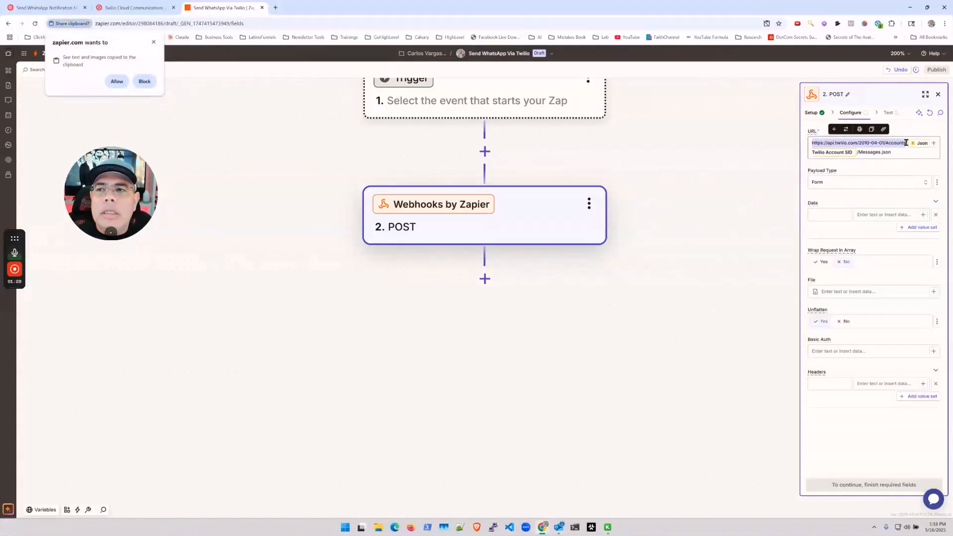
{"action": "left_click", "coordinate": [154, 42]}
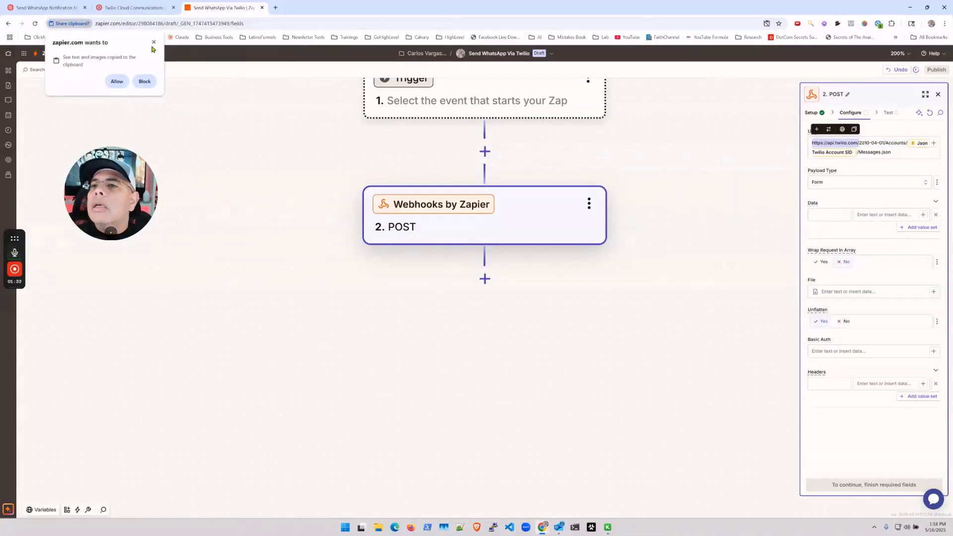
{"action": "left_click", "coordinate": [154, 42]}
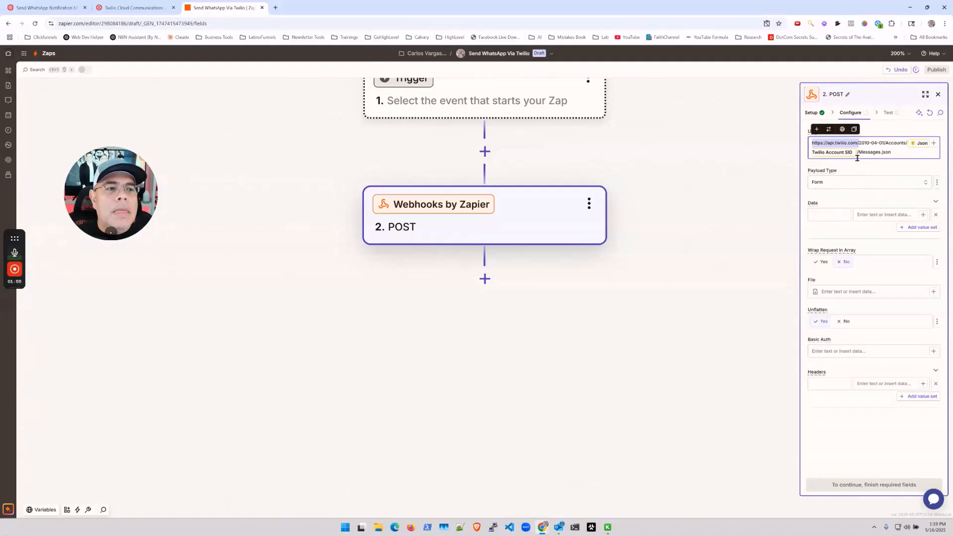
{"action": "left_click", "coordinate": [897, 184]}
{"action": "left_click", "coordinate": [897, 183]}
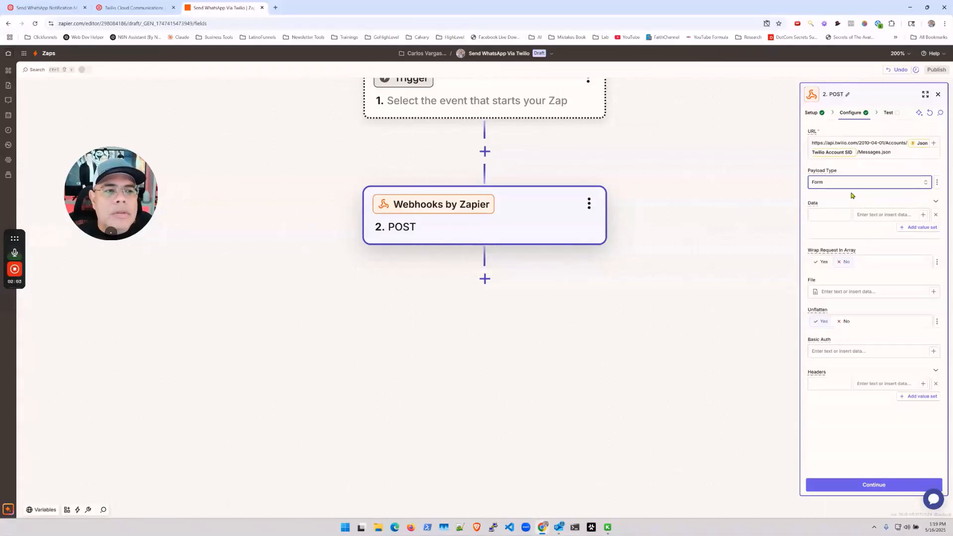
Run the POST step's test request to Twilio and check the accepted, outbound-api message in Data out.
{"action": "mouse_move", "coordinate": [13, 279]}
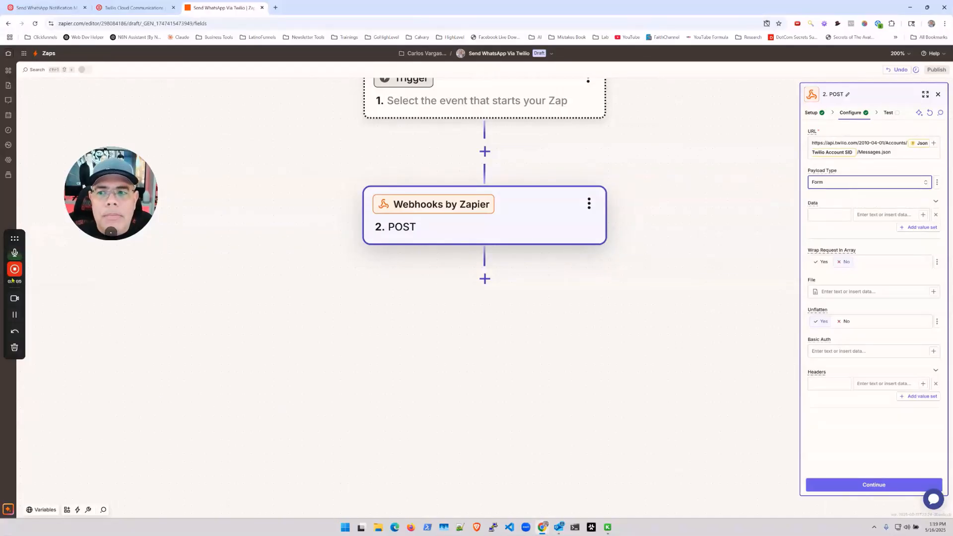
{"action": "left_click", "coordinate": [14, 314]}
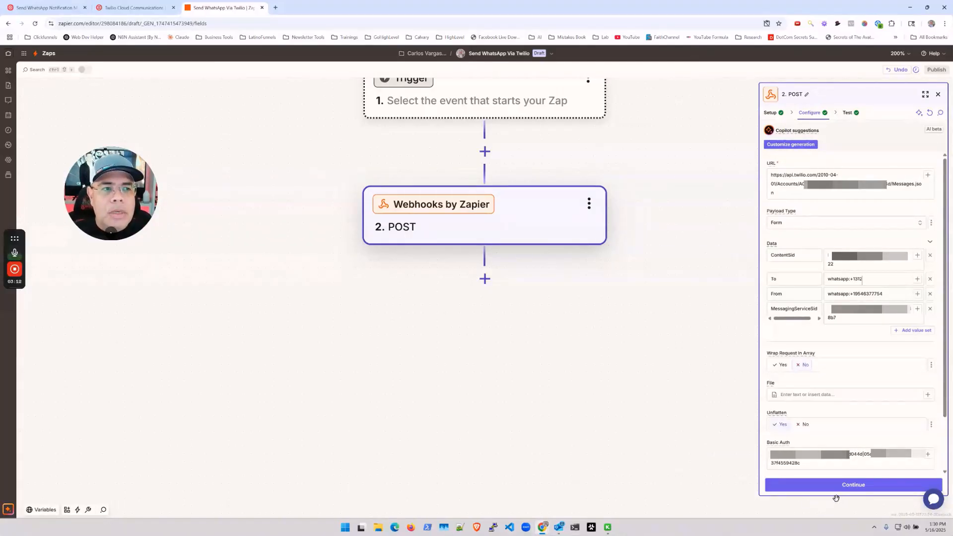
{"action": "left_click", "coordinate": [847, 484]}
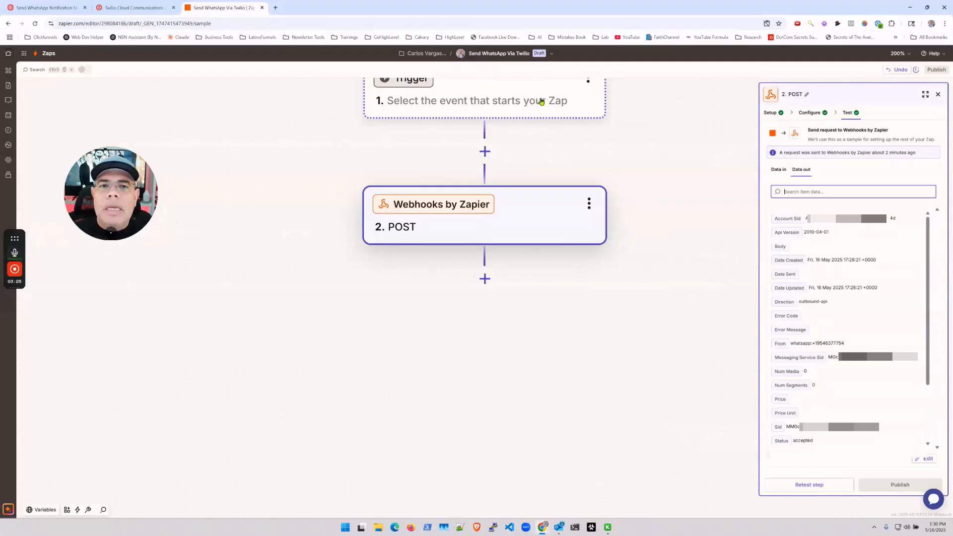
{"action": "scroll", "coordinate": [673, 184], "scroll_direction": "up", "scroll_amount": 1}
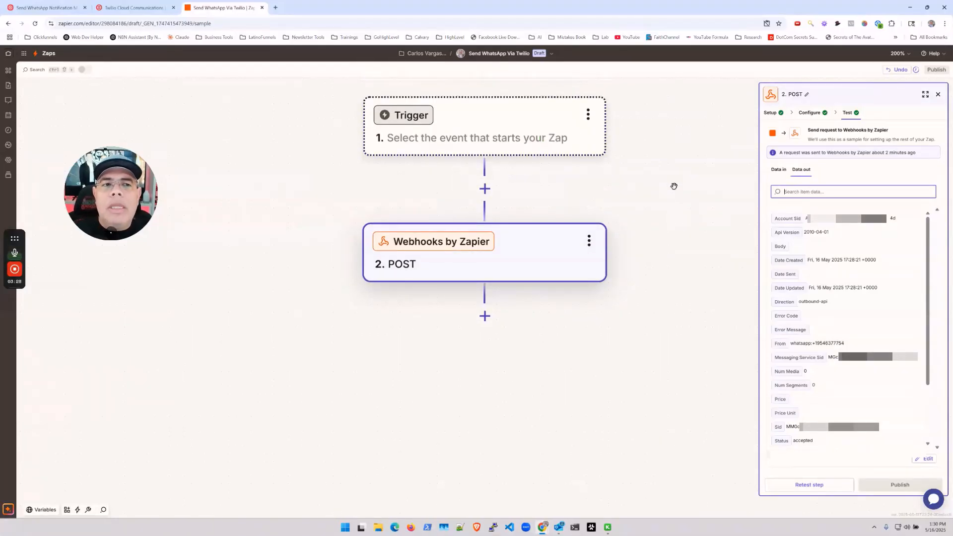
Set the trigger to Webhooks by Zapier Catch Hook and generate its webhook URL, then switch to ClickFunnels.
{"action": "left_click", "coordinate": [513, 130]}
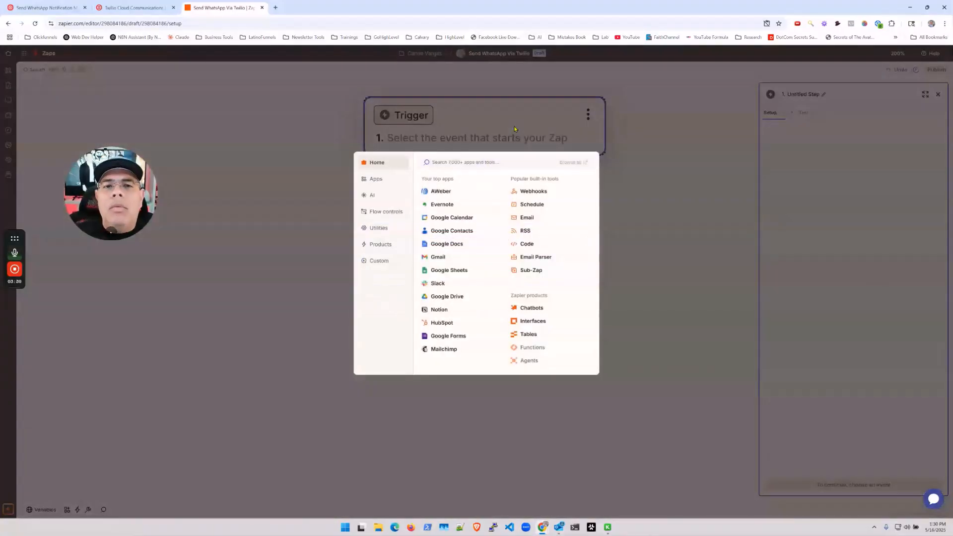
{"action": "left_click", "coordinate": [530, 193]}
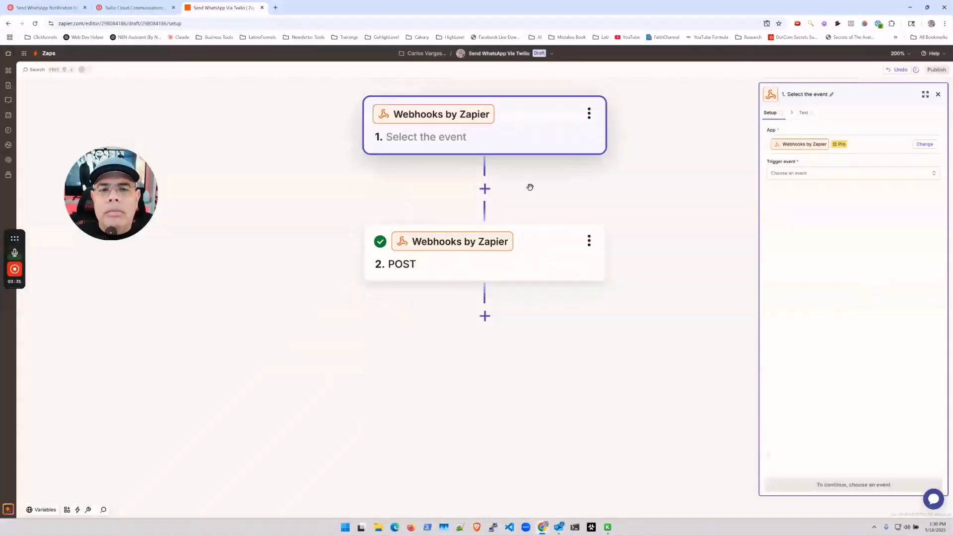
{"action": "left_click", "coordinate": [836, 173]}
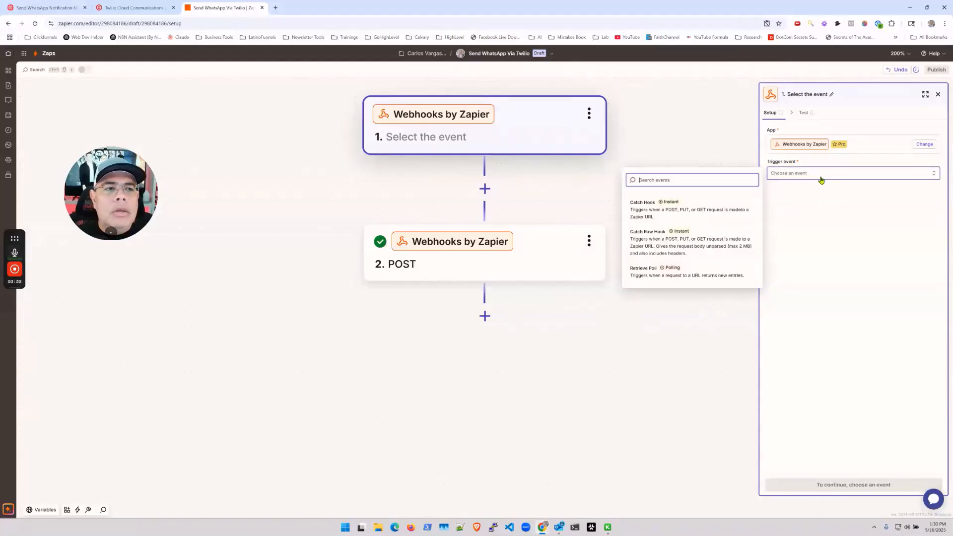
{"action": "left_click", "coordinate": [646, 215]}
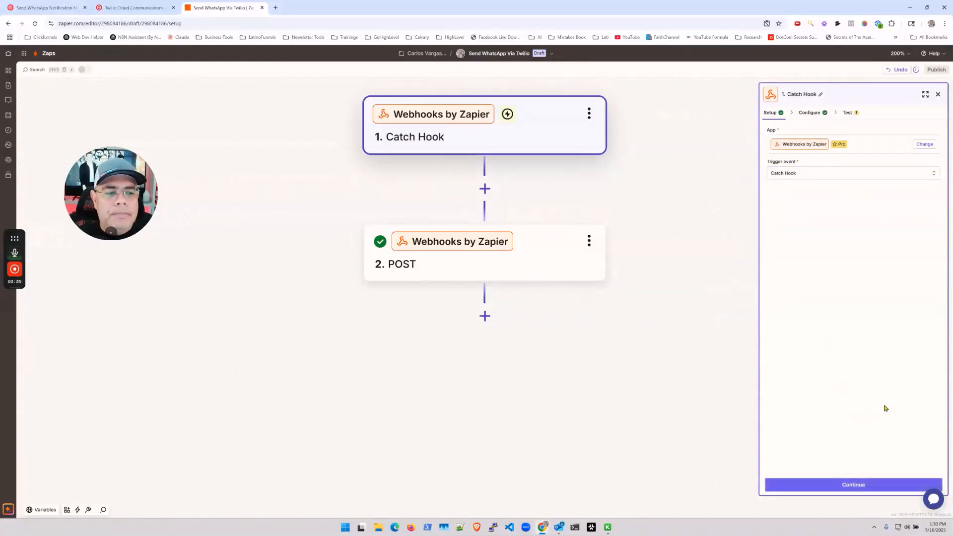
{"action": "left_click", "coordinate": [850, 484]}
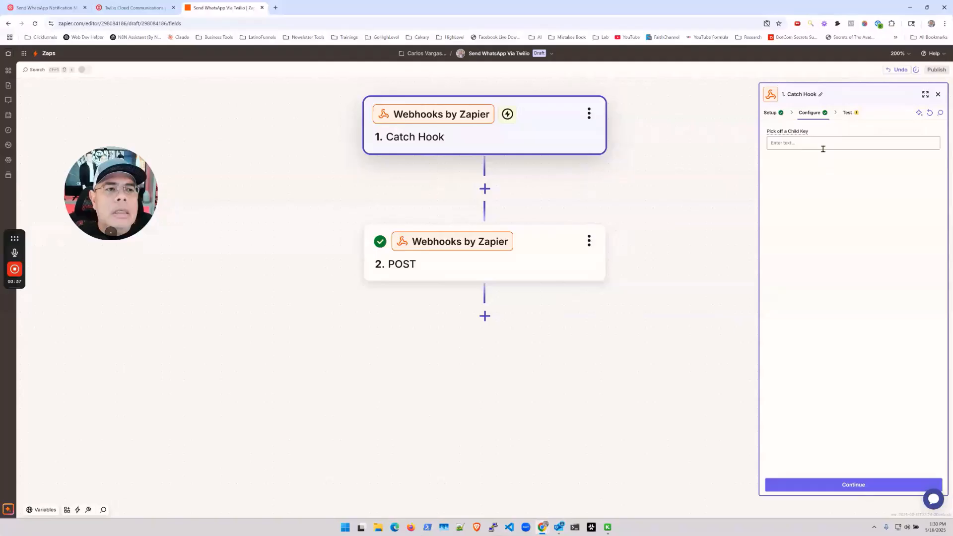
{"action": "left_click", "coordinate": [856, 485]}
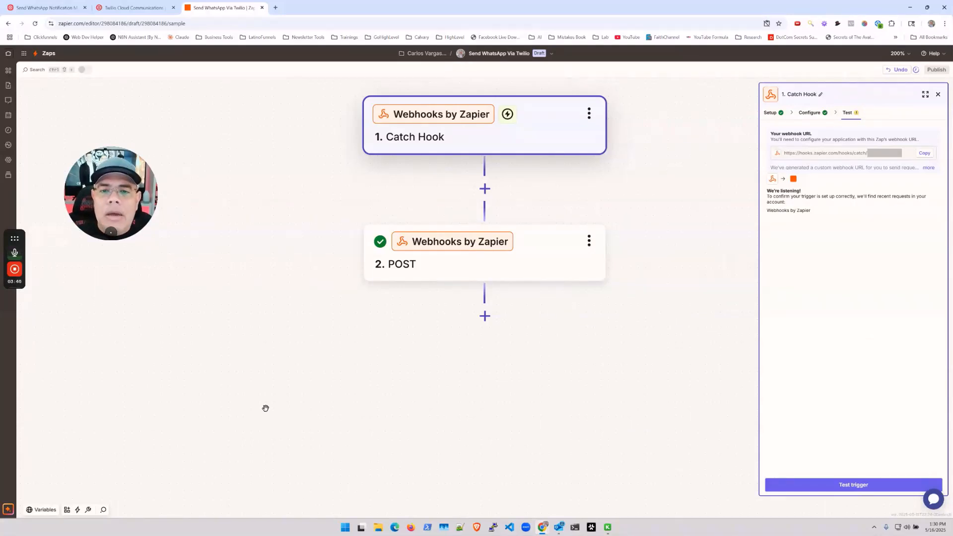
{"action": "mouse_move", "coordinate": [19, 277]}
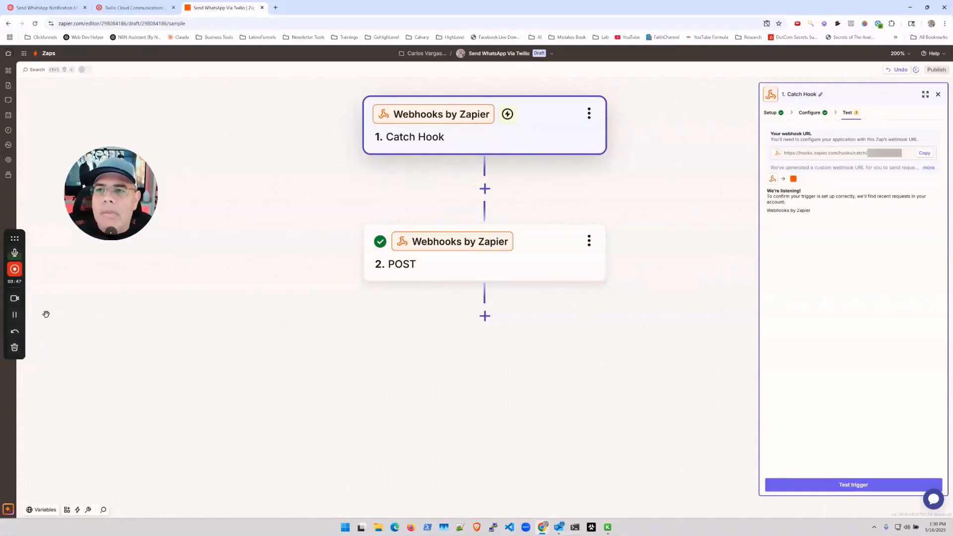
{"action": "left_click", "coordinate": [15, 315]}
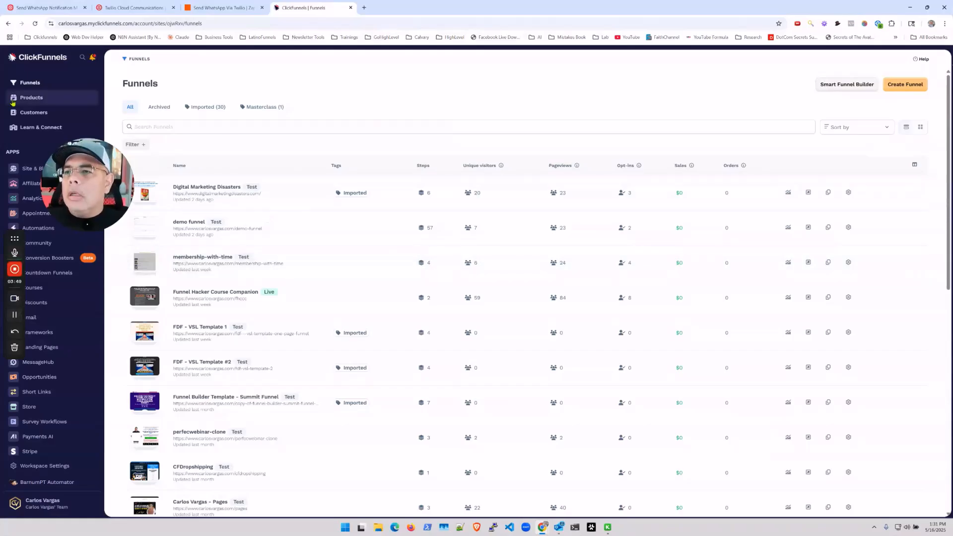
Create a blank funnel from scratch named DemoForWhatsAppMessage.
{"action": "left_click", "coordinate": [28, 83]}
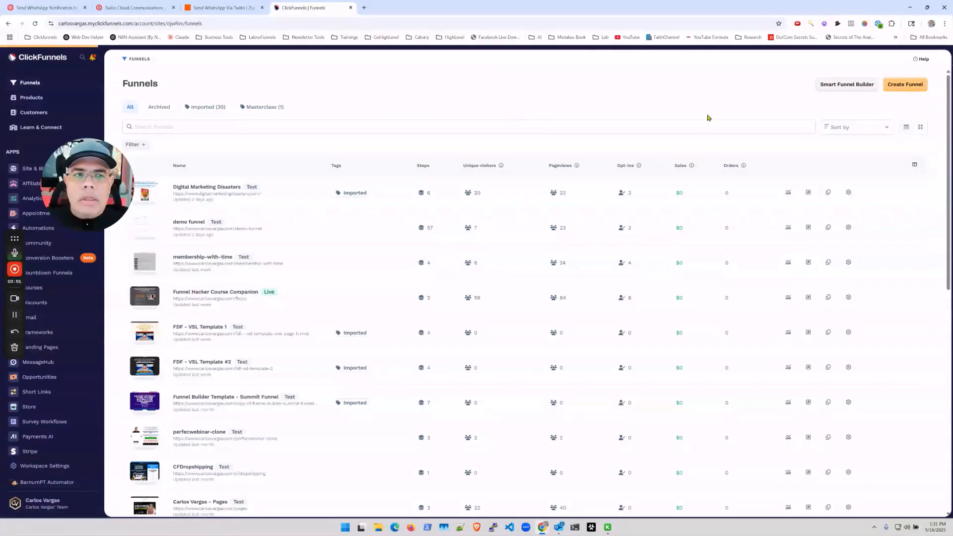
{"action": "left_click", "coordinate": [889, 83]}
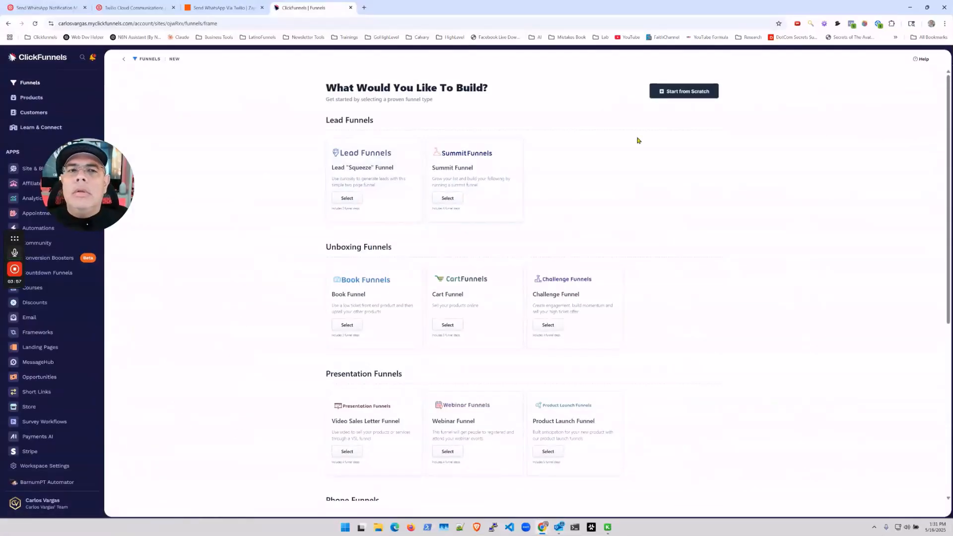
{"action": "left_click", "coordinate": [691, 91]}
{"action": "left_click", "coordinate": [384, 261]}
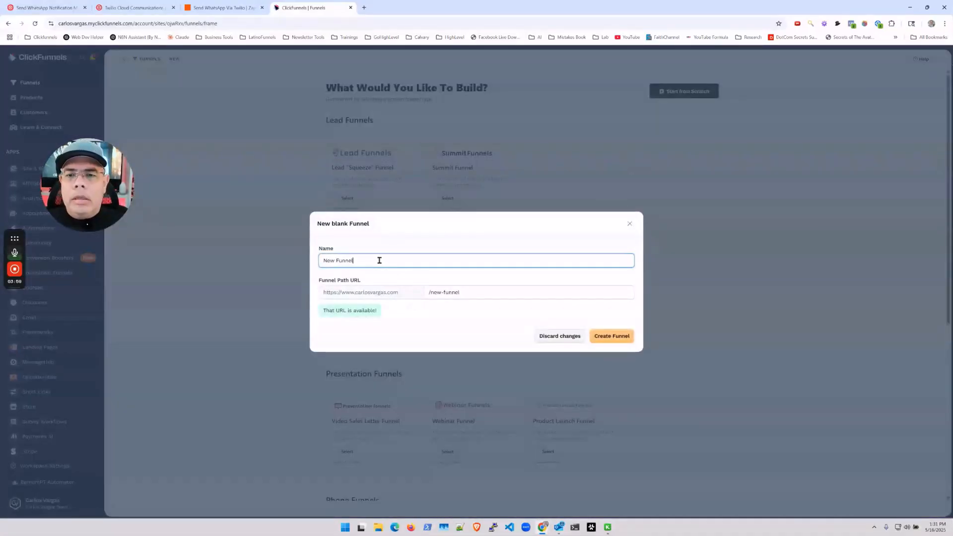
{"action": "key", "text": "ctrl+a"}
{"action": "type", "text": "DemoForWhat"}
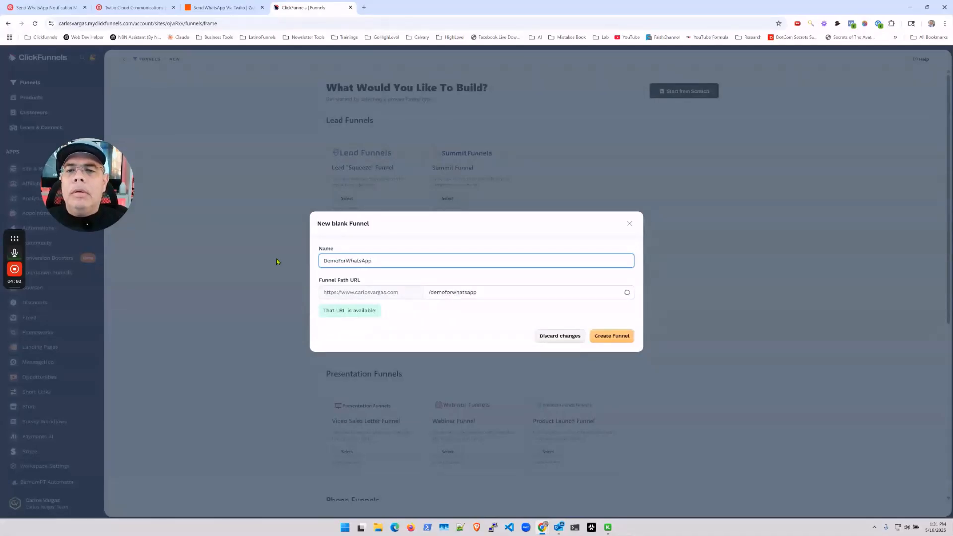
{"action": "type", "text": "sAppMessage"}
{"action": "key", "text": "Return"}
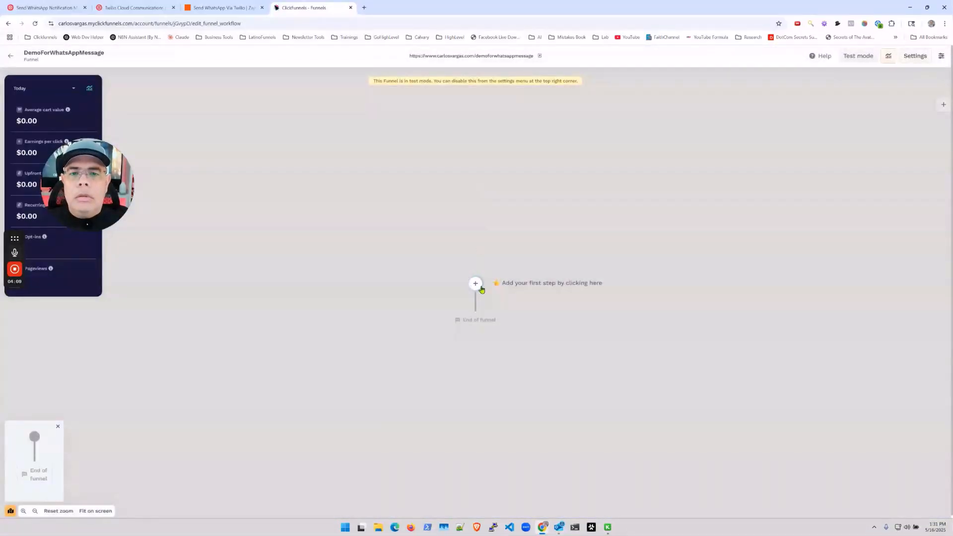
Add a new page step named demowhatsapp at /demowhatsapp and open it in the page editor.
{"action": "left_click", "coordinate": [480, 288]}
{"action": "left_click", "coordinate": [879, 107]}
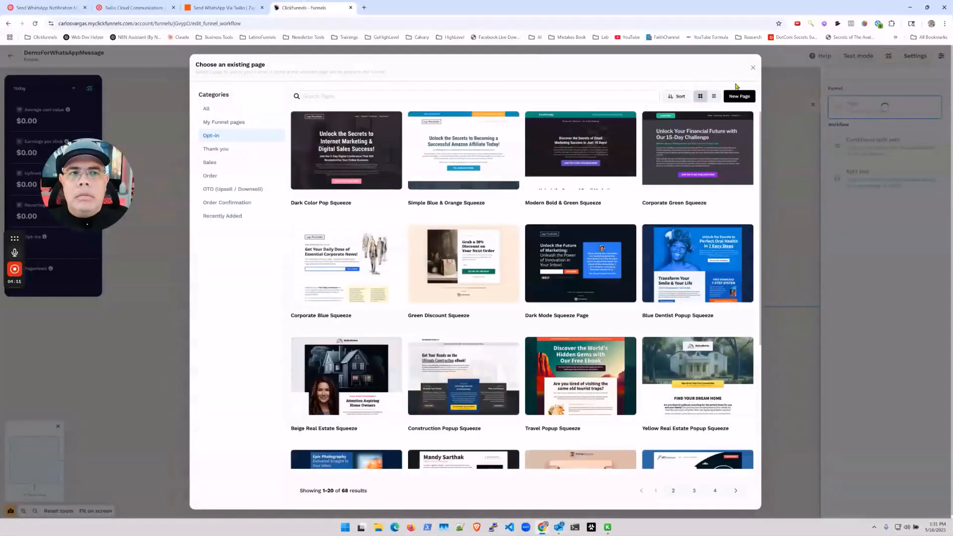
{"action": "left_click", "coordinate": [740, 97]}
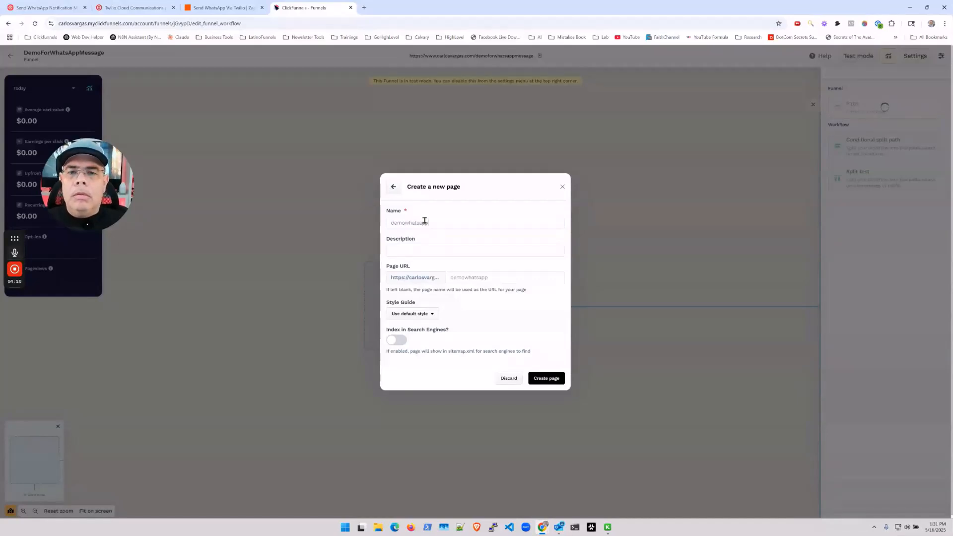
{"action": "left_click", "coordinate": [544, 380]}
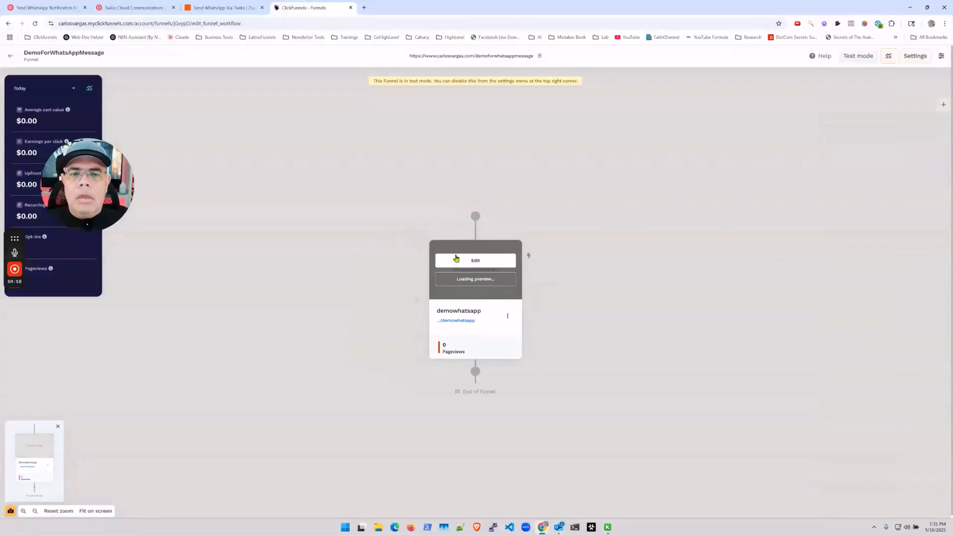
{"action": "left_click", "coordinate": [462, 259]}
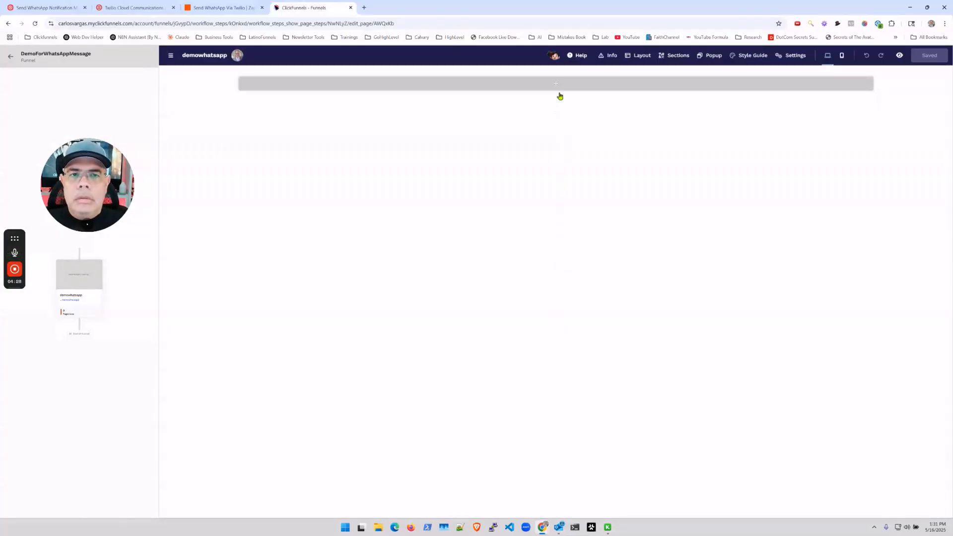
Build the page with a section, headline, two email input fields and a sign-up button below them.
{"action": "left_click", "coordinate": [564, 89]}
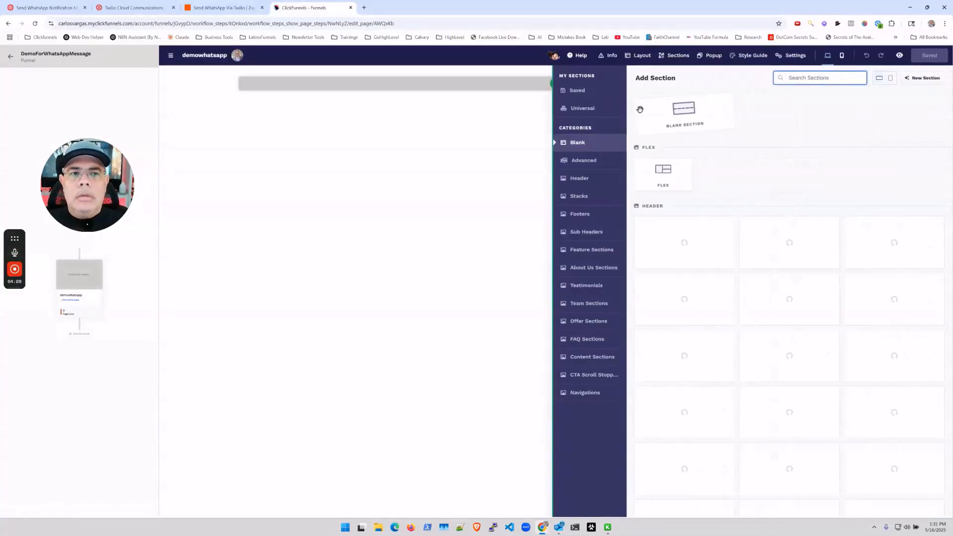
{"action": "left_click", "coordinate": [679, 108]}
{"action": "left_click", "coordinate": [674, 109]}
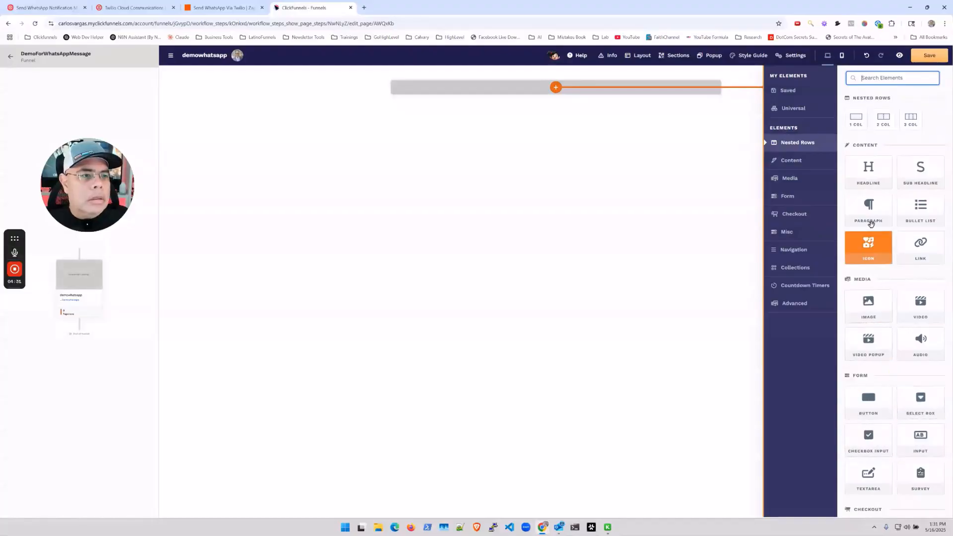
{"action": "left_click", "coordinate": [869, 171]}
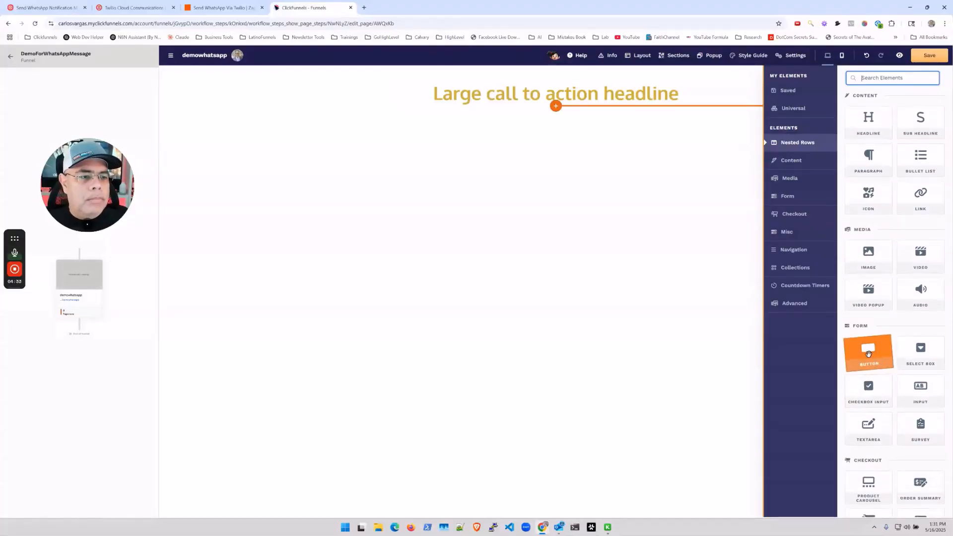
{"action": "left_click", "coordinate": [869, 353]}
{"action": "double_click", "coordinate": [922, 390]}
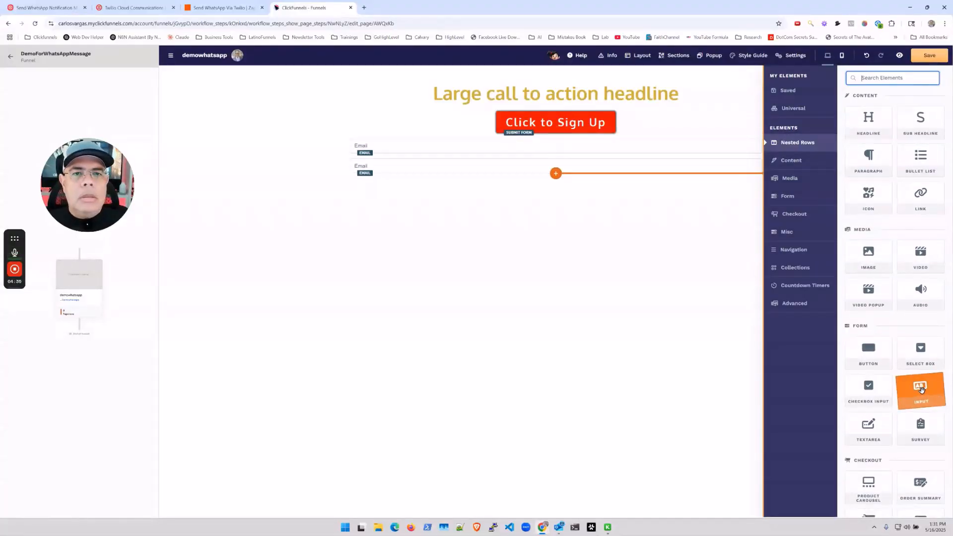
{"action": "left_click", "coordinate": [465, 180]}
{"action": "left_click_drag", "start_coordinate": [578, 123], "coordinate": [573, 193]}
Turn the form fields into First Name, Email and Phone Number inputs.
{"action": "left_click", "coordinate": [530, 122]}
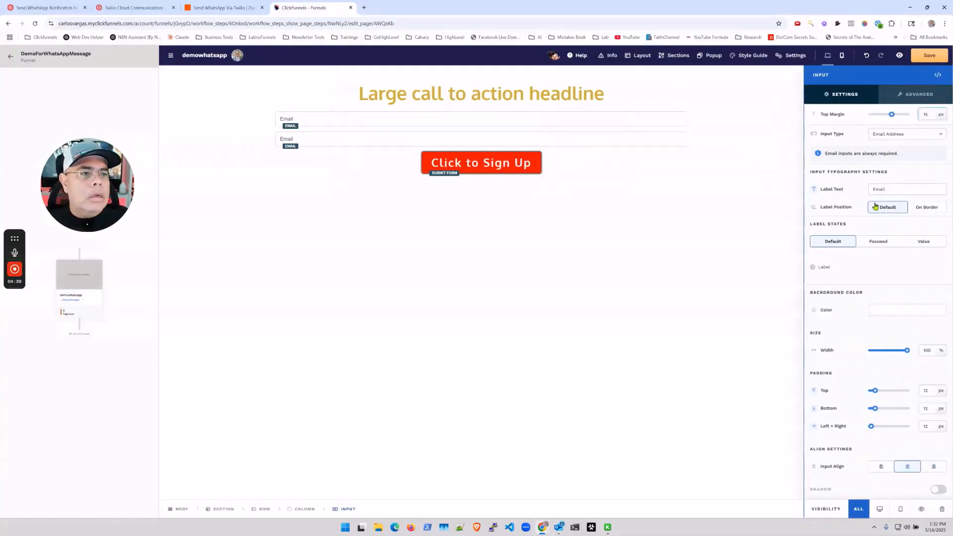
{"action": "left_click", "coordinate": [905, 134]}
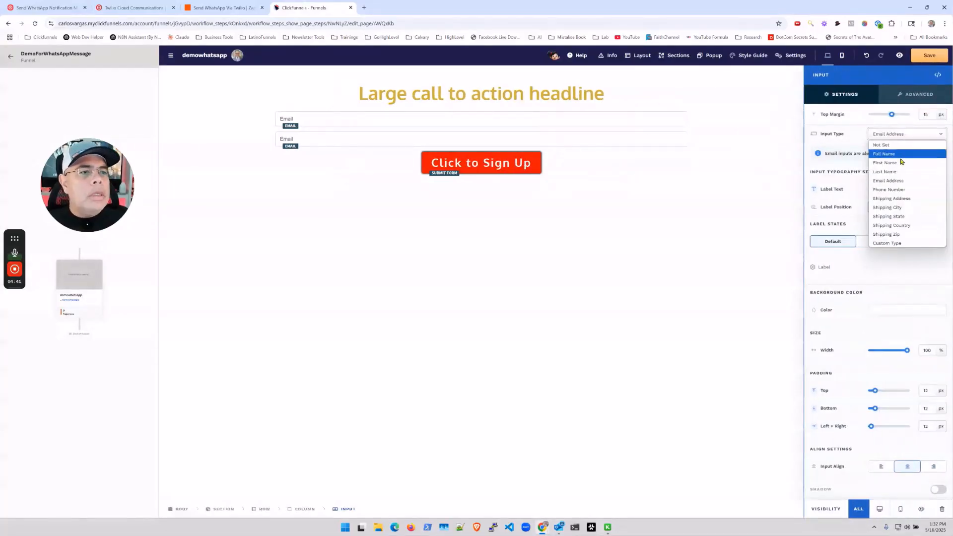
{"action": "left_click", "coordinate": [901, 166]}
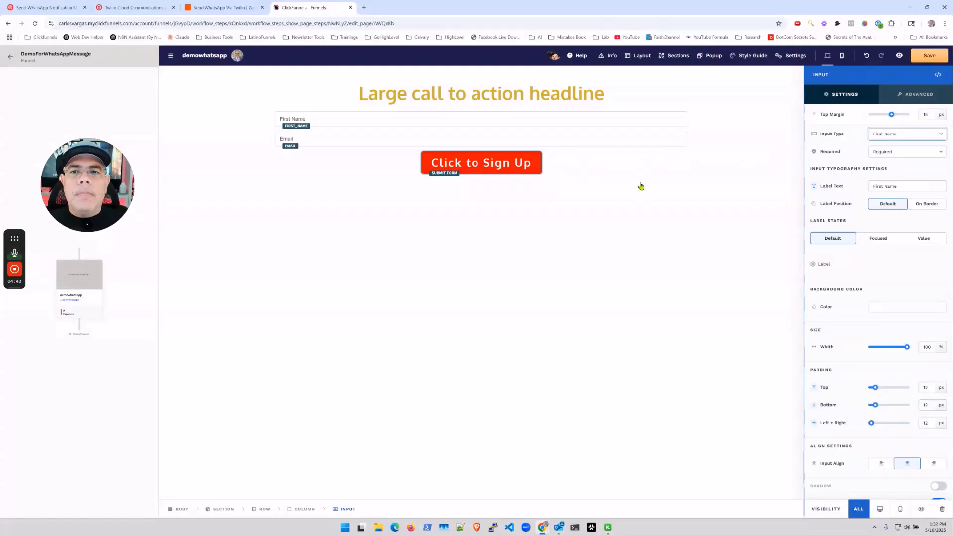
{"action": "left_click", "coordinate": [581, 140]}
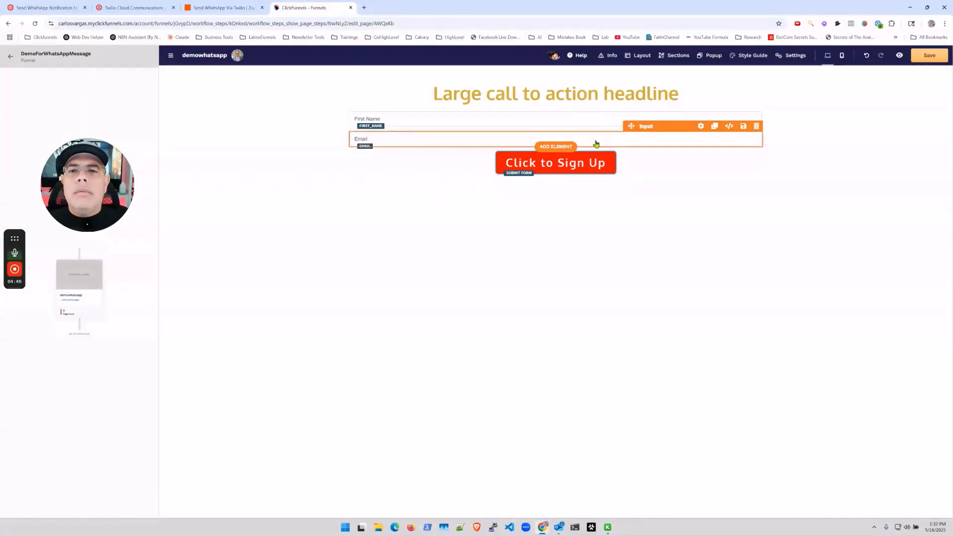
{"action": "left_click", "coordinate": [645, 141]}
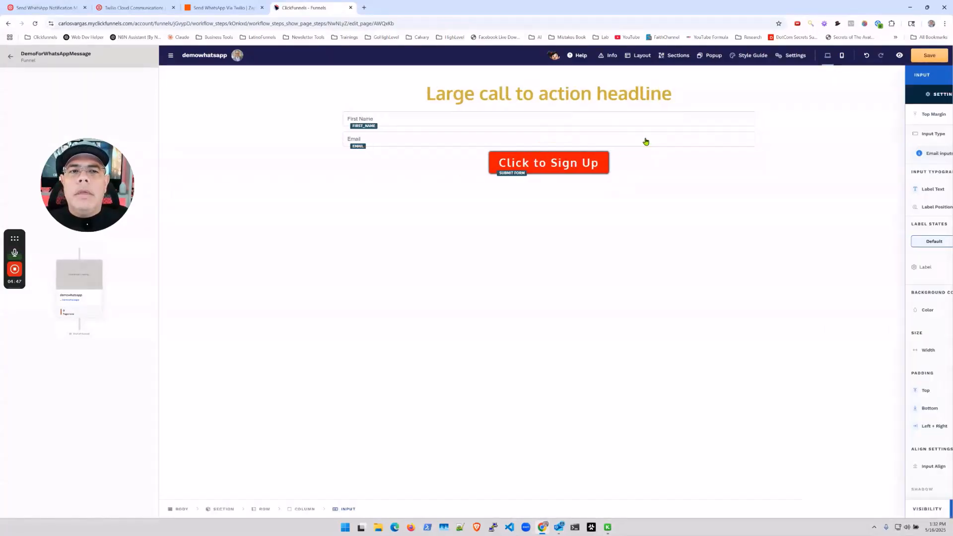
{"action": "left_click", "coordinate": [707, 140]}
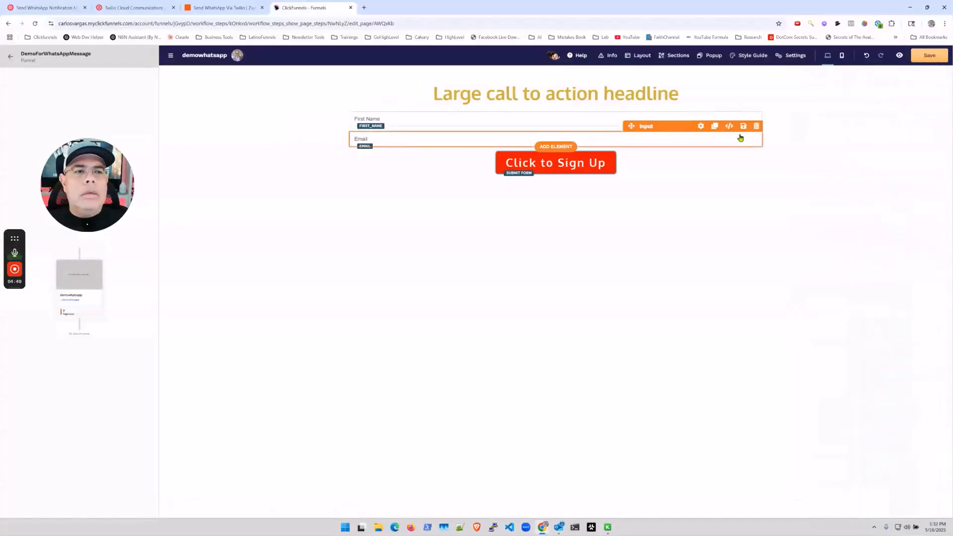
{"action": "left_click", "coordinate": [715, 126]}
{"action": "left_click", "coordinate": [646, 157]}
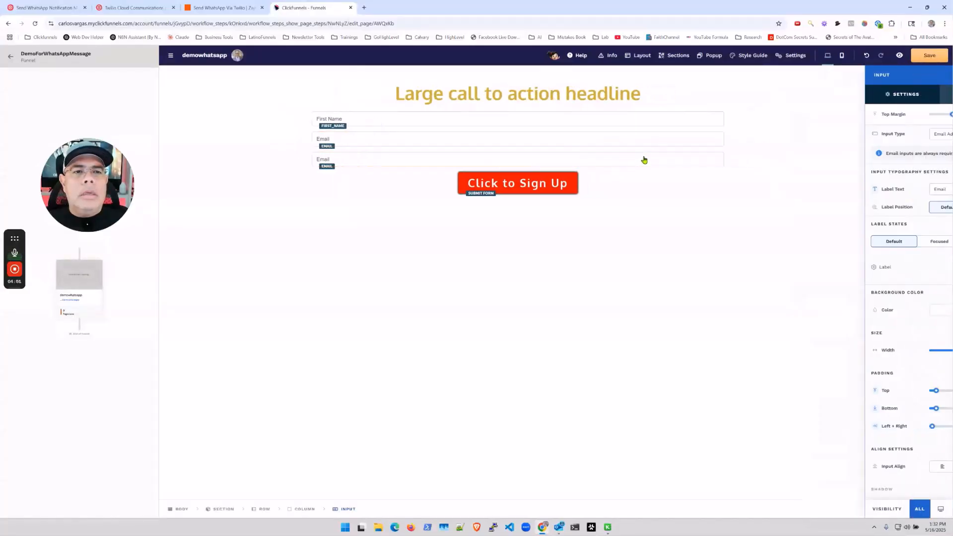
{"action": "left_click", "coordinate": [905, 133]}
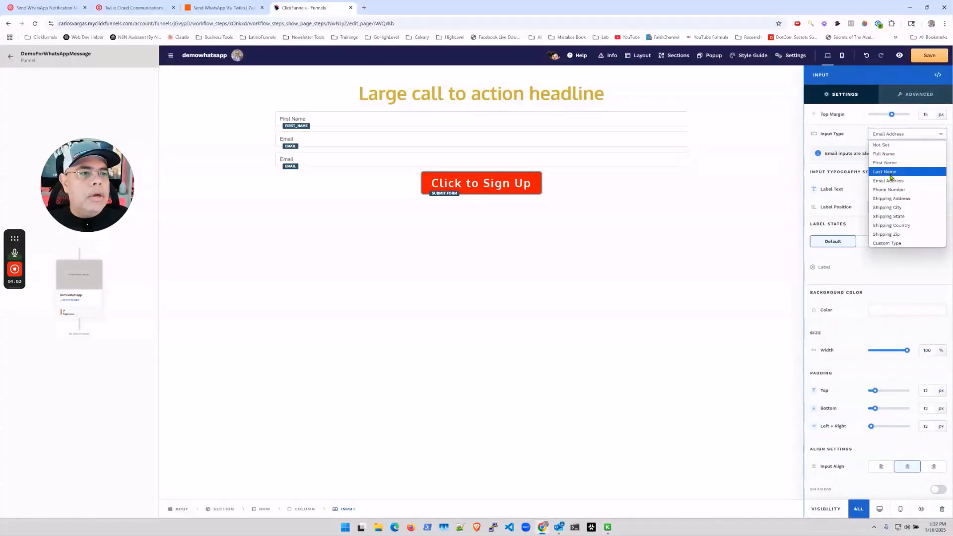
{"action": "left_click", "coordinate": [895, 190]}
{"action": "left_click", "coordinate": [653, 212]}
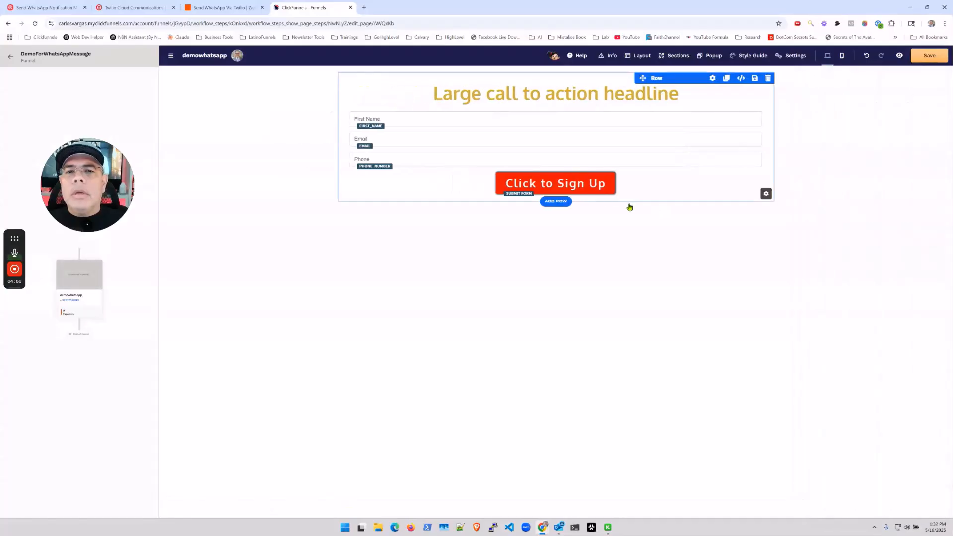
Relabel the sign-up button 'Subscribe for WhatsApp'.
{"action": "left_click", "coordinate": [481, 183]}
{"action": "left_click_drag", "start_coordinate": [926, 147], "coordinate": [792, 150]}
{"action": "type", "text": "Send"}
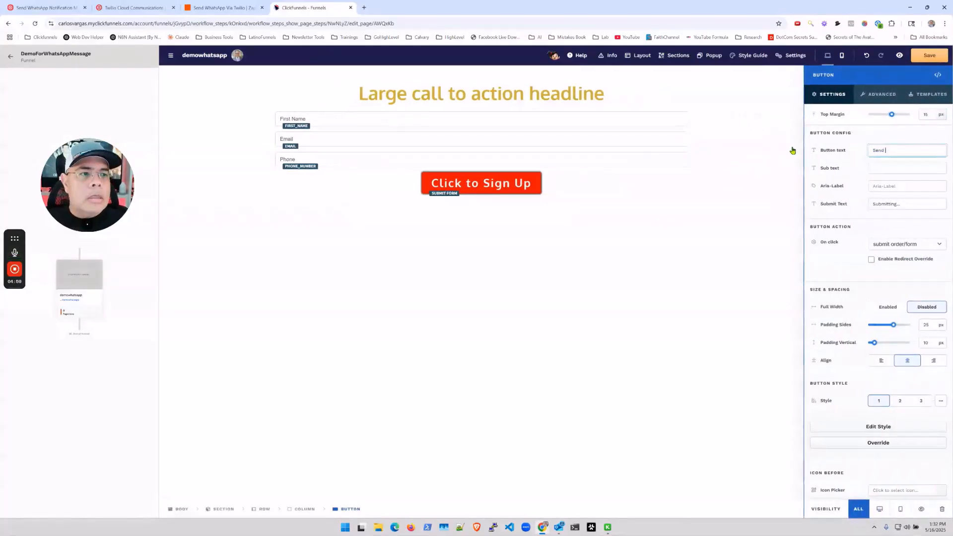
{"action": "type", "text": "u"}
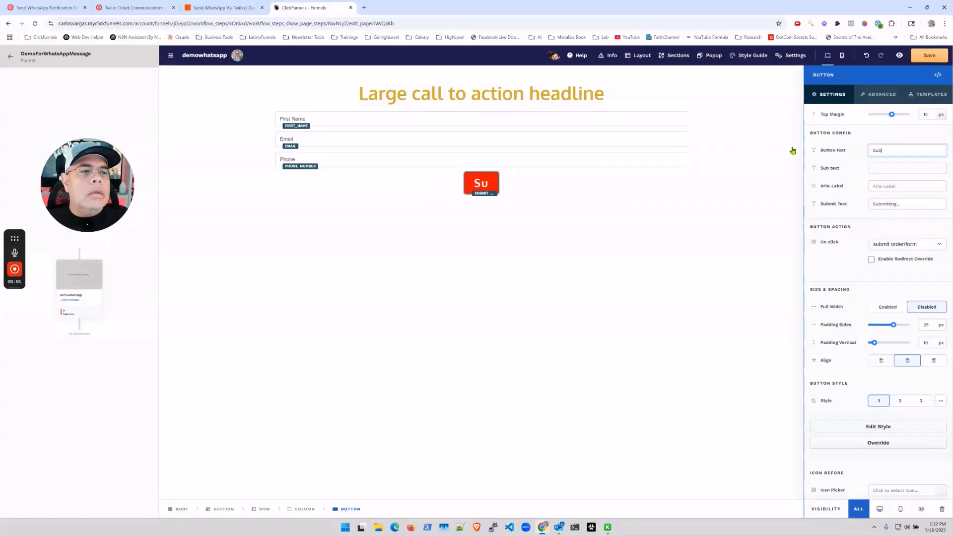
{"action": "type", "text": "bscribe for"}
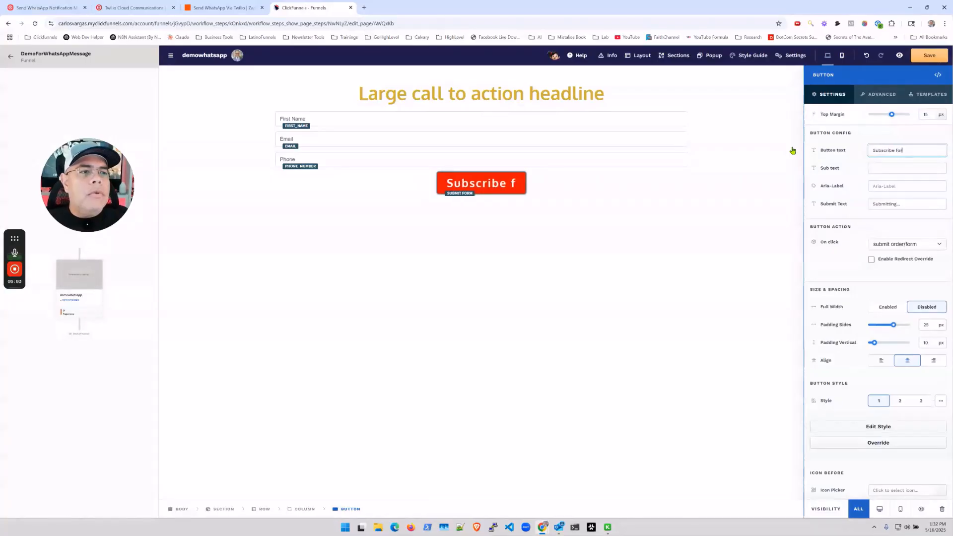
{"action": "type", "text": " WhatsApp"}
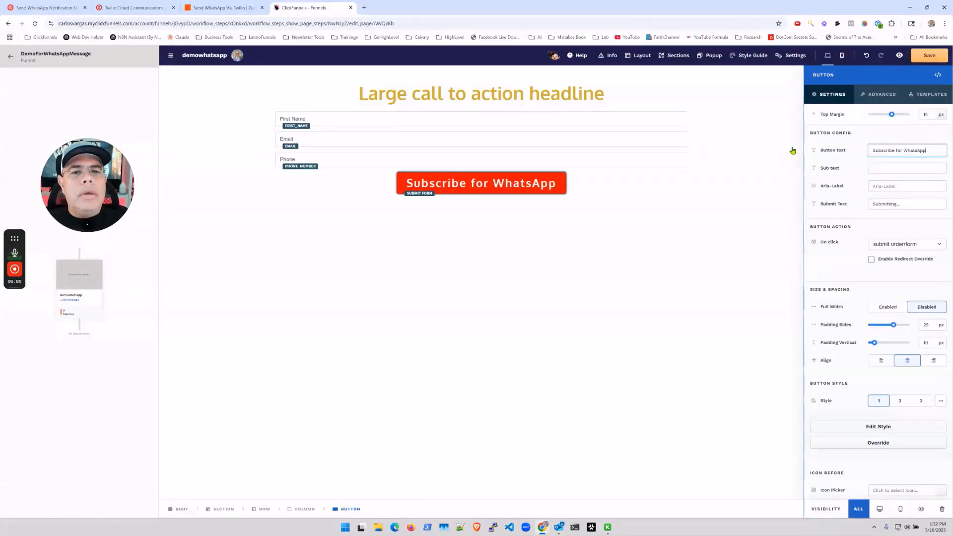
{"action": "left_click", "coordinate": [690, 253]}
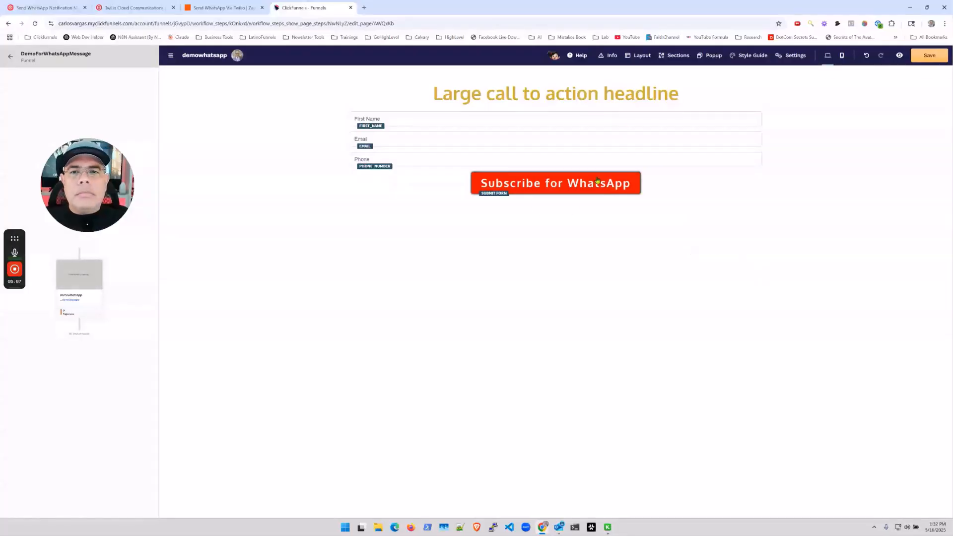
Change the headline to 'WhatsApp Subscription' and save the page.
{"action": "triple_click", "coordinate": [583, 88]}
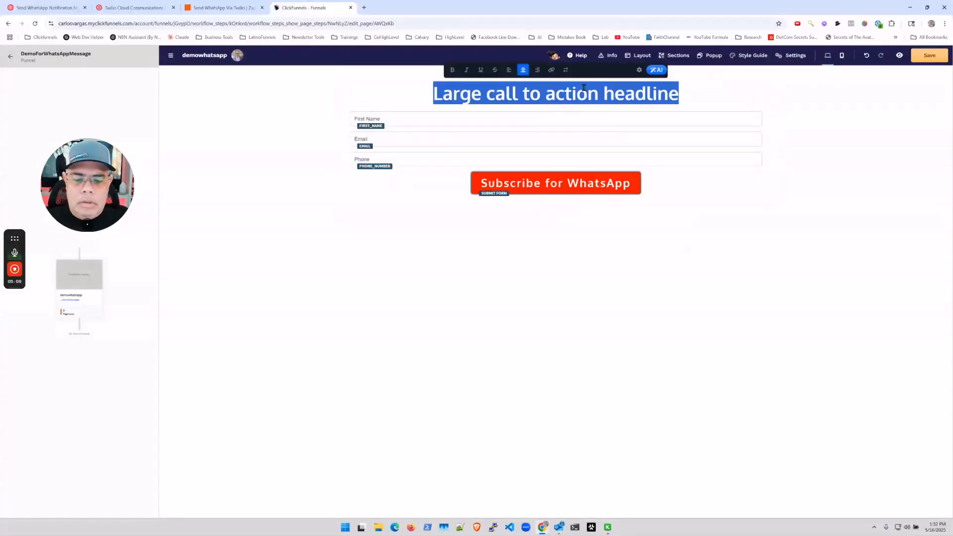
{"action": "type", "text": "WhatsApp S"}
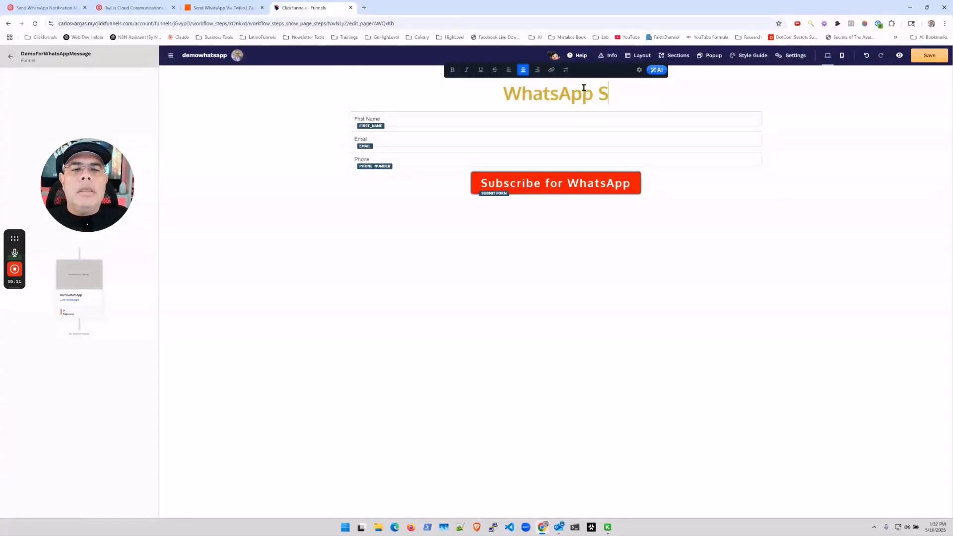
{"action": "type", "text": "ubscripti"}
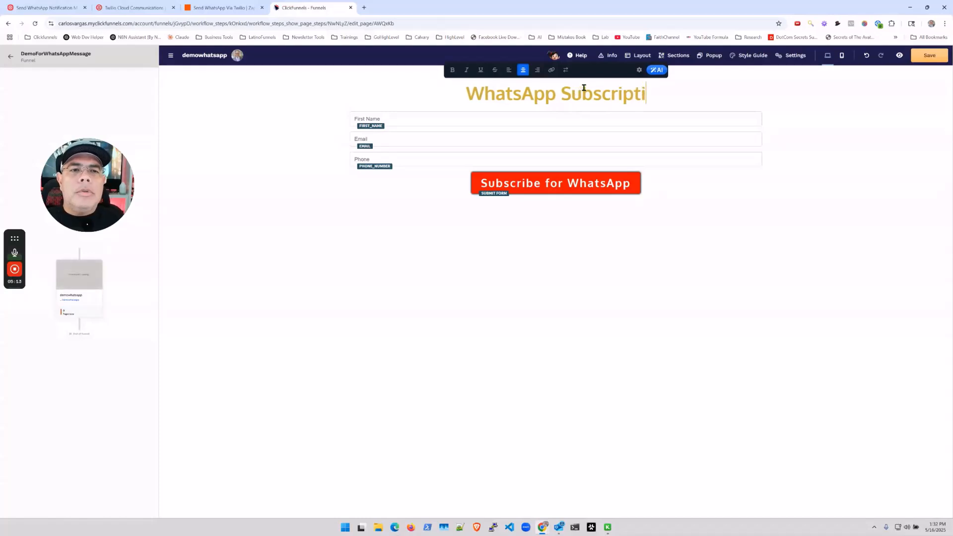
{"action": "type", "text": "opn"}
{"action": "key", "text": "BackSpace"}
{"action": "key", "text": "BackSpace"}
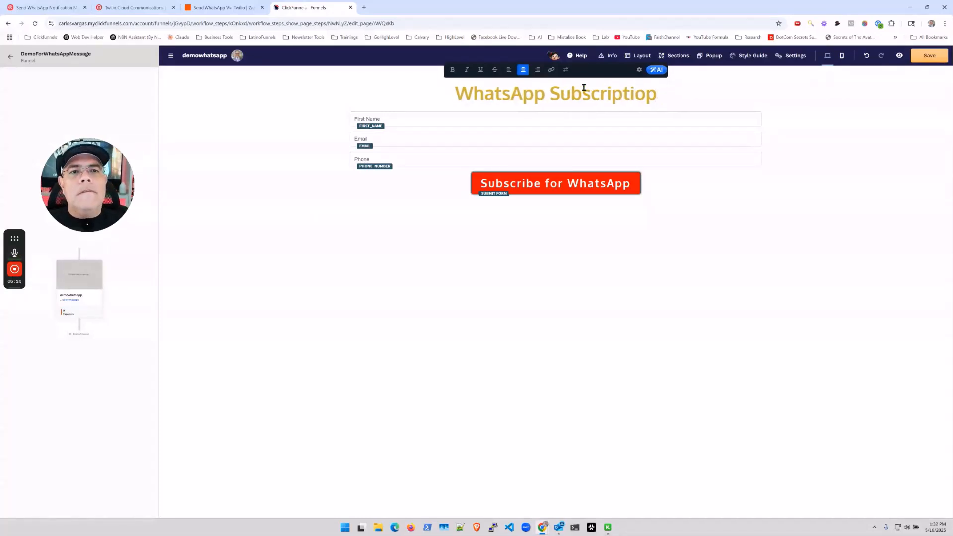
{"action": "type", "text": "n"}
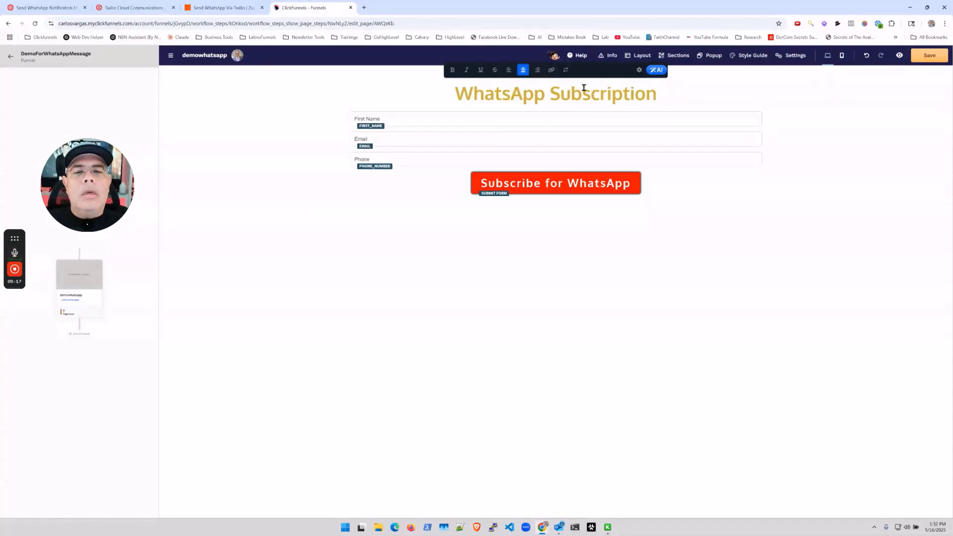
{"action": "left_click", "coordinate": [929, 57]}
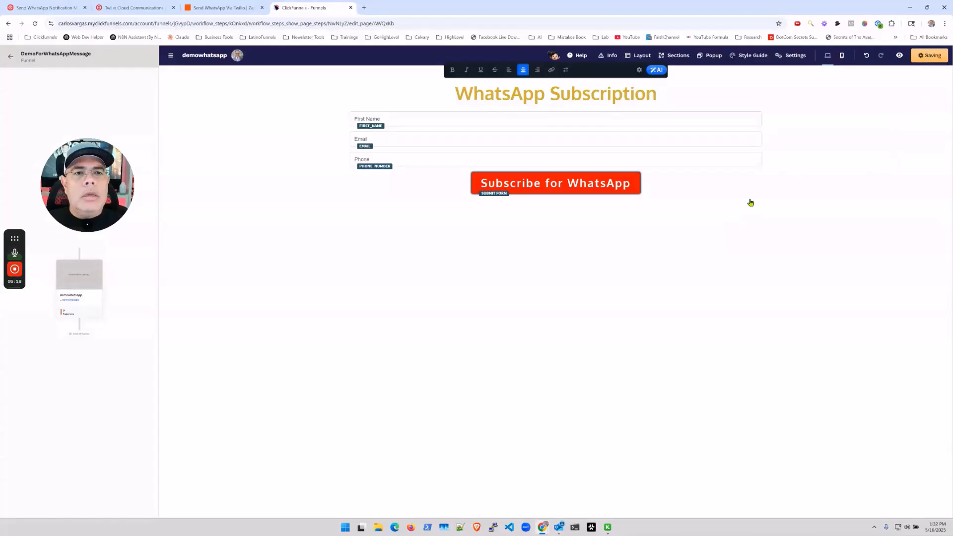
Create a workflow named WhatsApp Optin on the demowhatsapp page, triggered by its Opt-In event.
{"action": "left_click", "coordinate": [128, 283]}
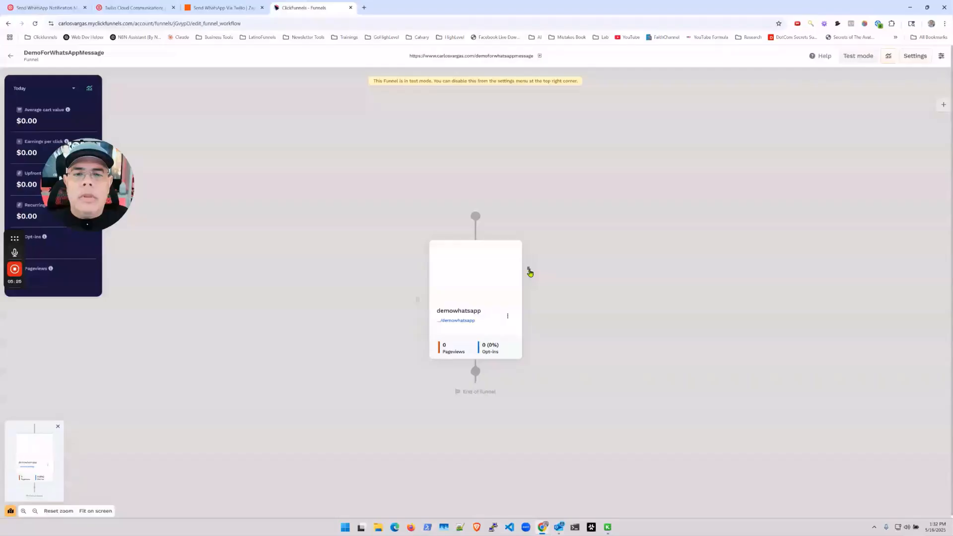
{"action": "left_click", "coordinate": [529, 271]}
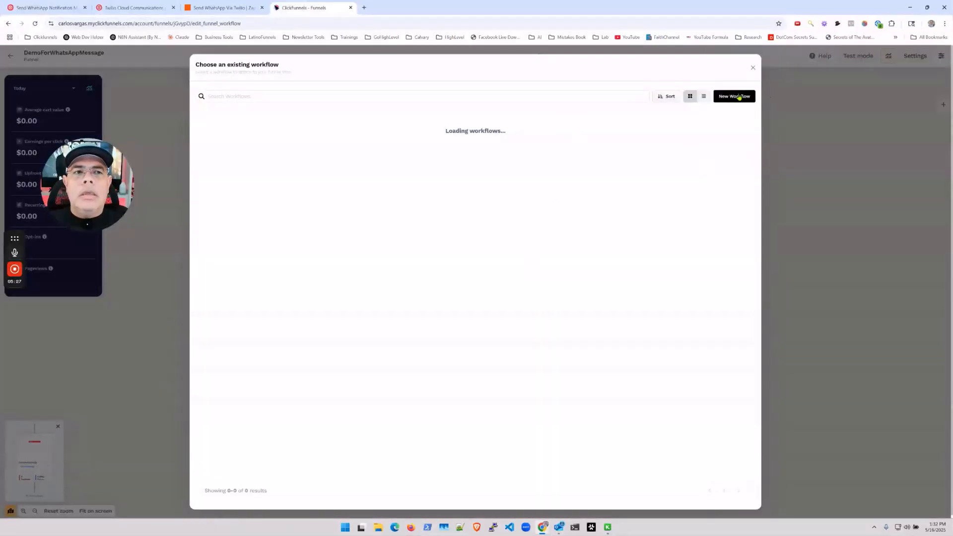
{"action": "left_click", "coordinate": [739, 97]}
{"action": "left_click", "coordinate": [567, 292]}
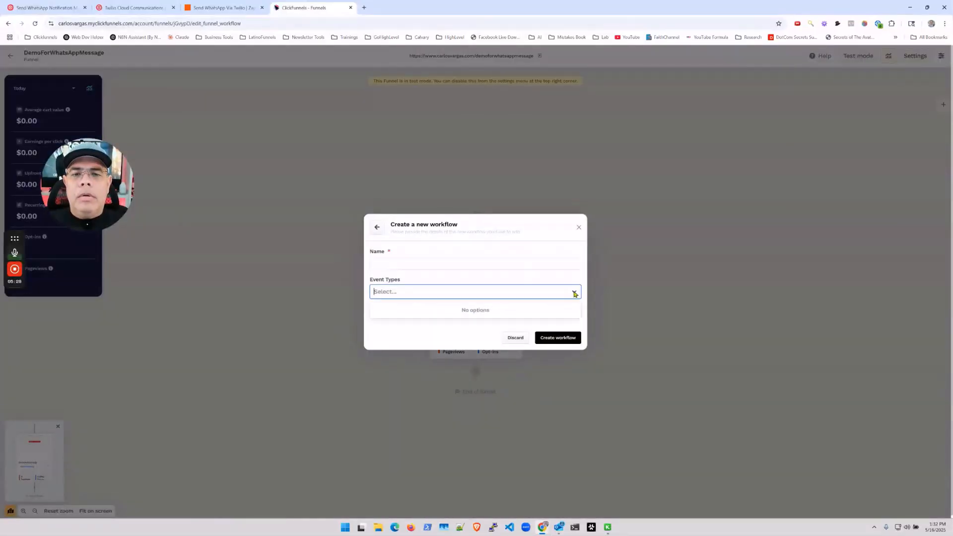
{"action": "left_click", "coordinate": [408, 334]}
{"action": "left_click", "coordinate": [418, 247]}
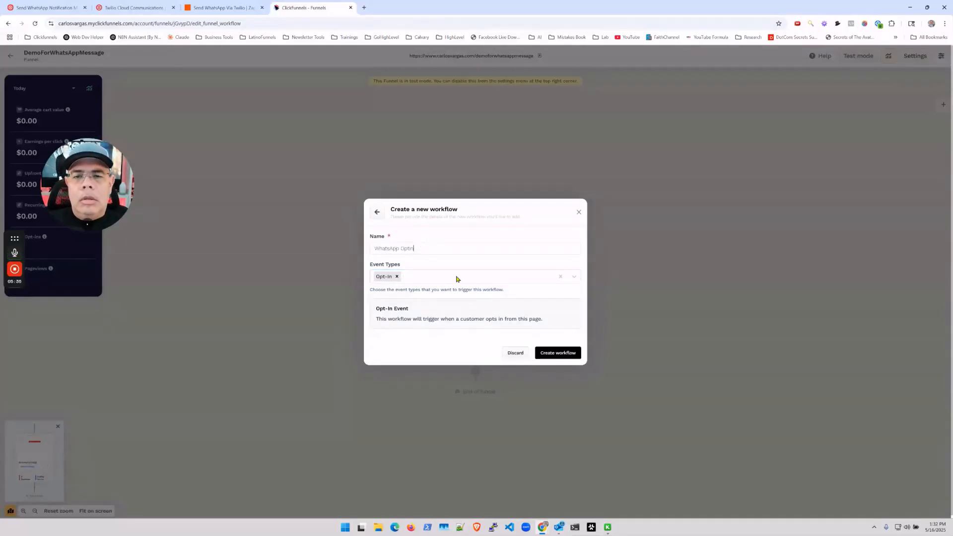
{"action": "left_click", "coordinate": [557, 355]}
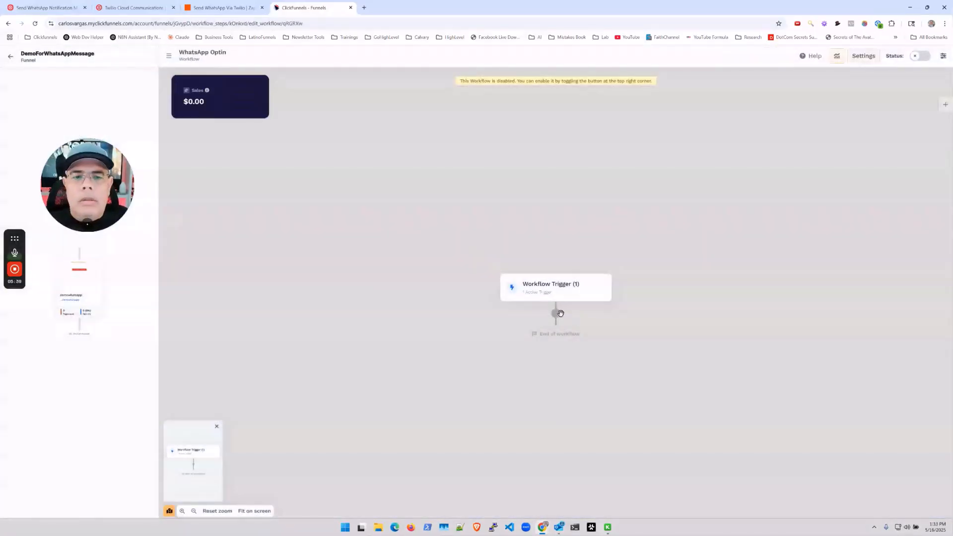
Add a Tag contact step after the trigger that applies the Whatsapp-Optin tag.
{"action": "left_click", "coordinate": [556, 313]}
{"action": "scroll", "coordinate": [855, 241], "scroll_direction": "down", "scroll_amount": 6}
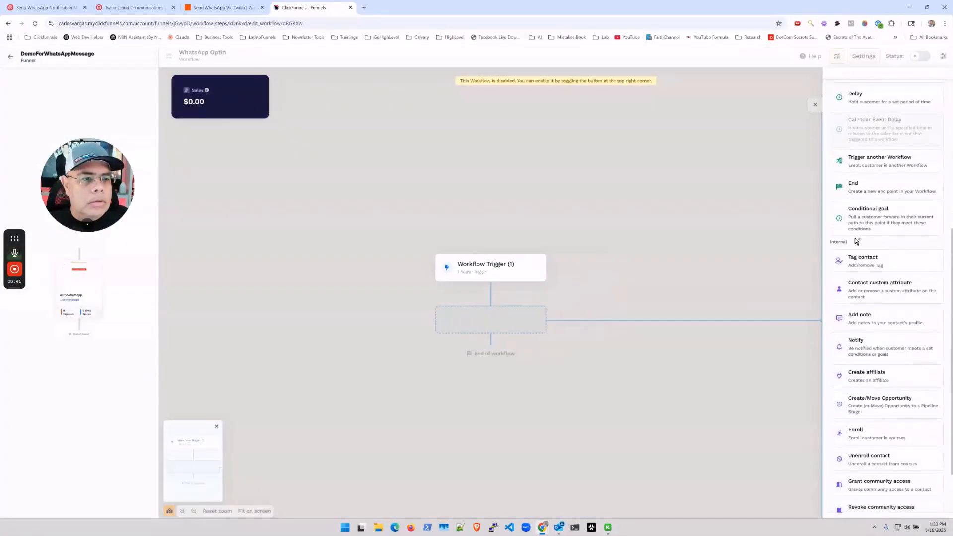
{"action": "left_click", "coordinate": [866, 256]}
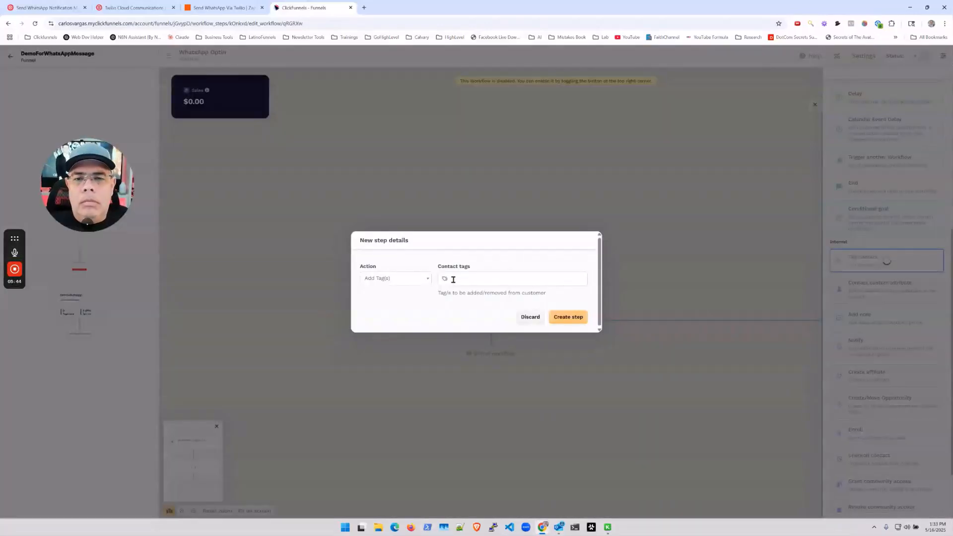
{"action": "left_click", "coordinate": [453, 279]}
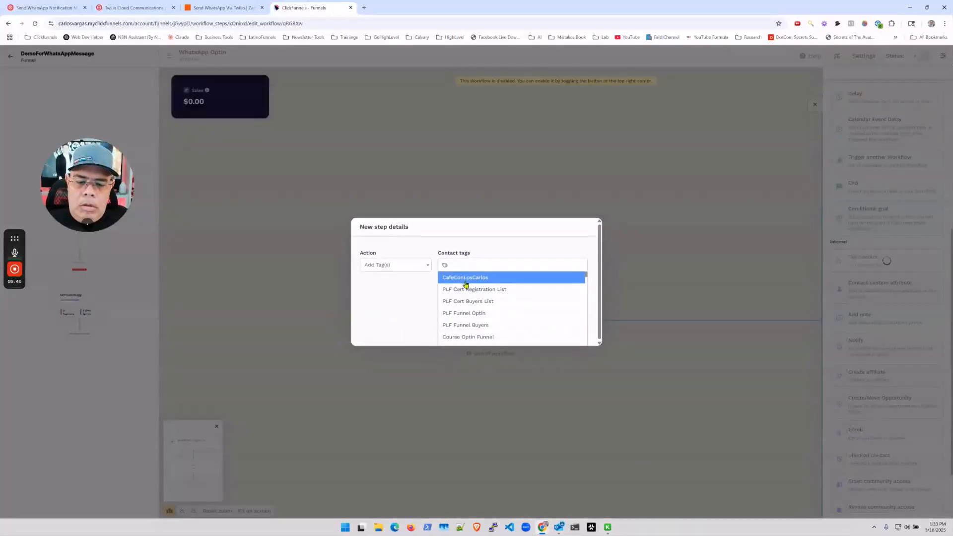
{"action": "type", "text": "Whatsapp"}
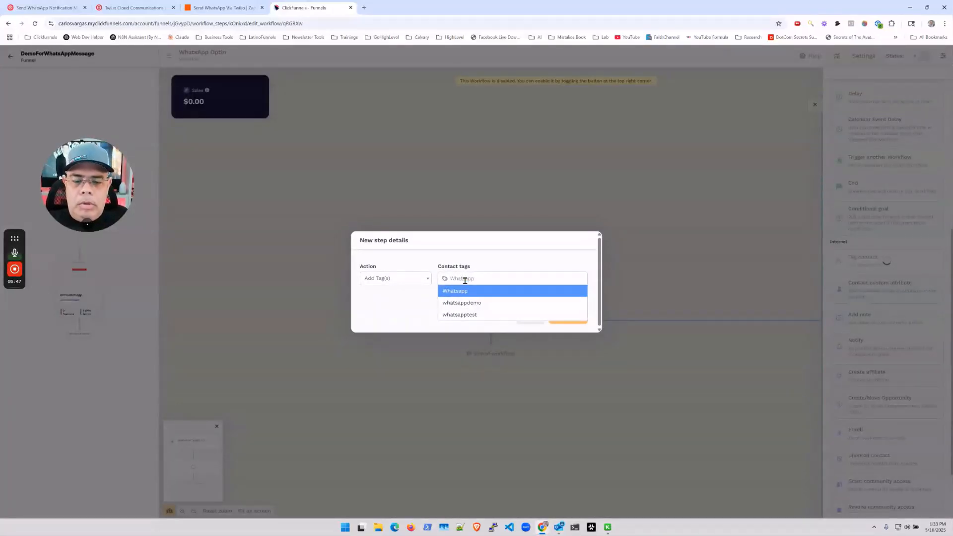
{"action": "type", "text": "-Optin"}
{"action": "key", "text": "Return"}
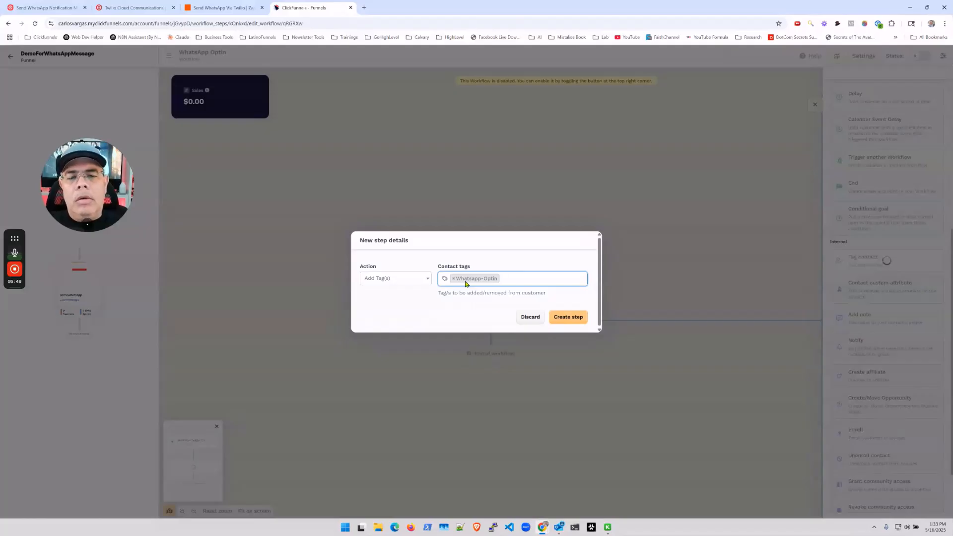
{"action": "left_click", "coordinate": [568, 318]}
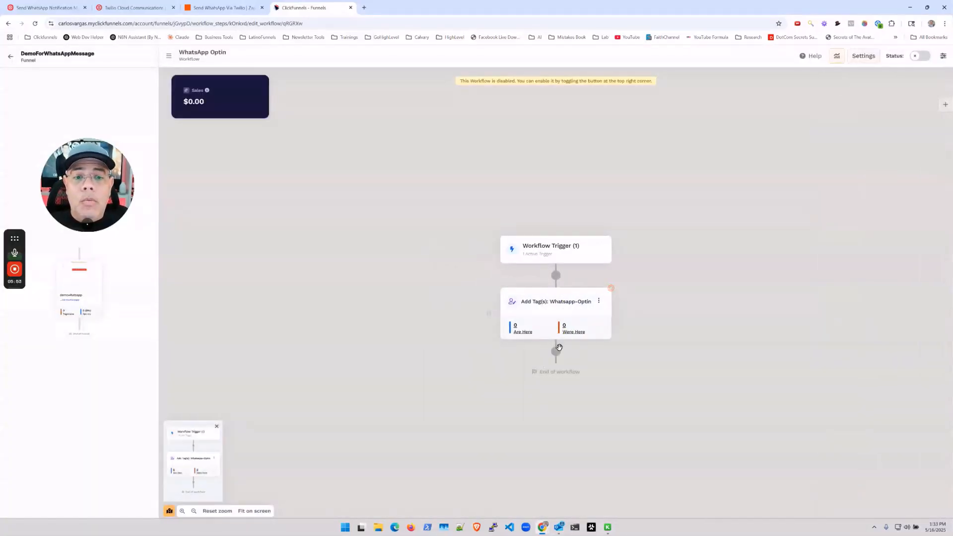
Add an empty step after the tag step, browse its actions, then return to the funnel view.
{"action": "left_click", "coordinate": [555, 353]}
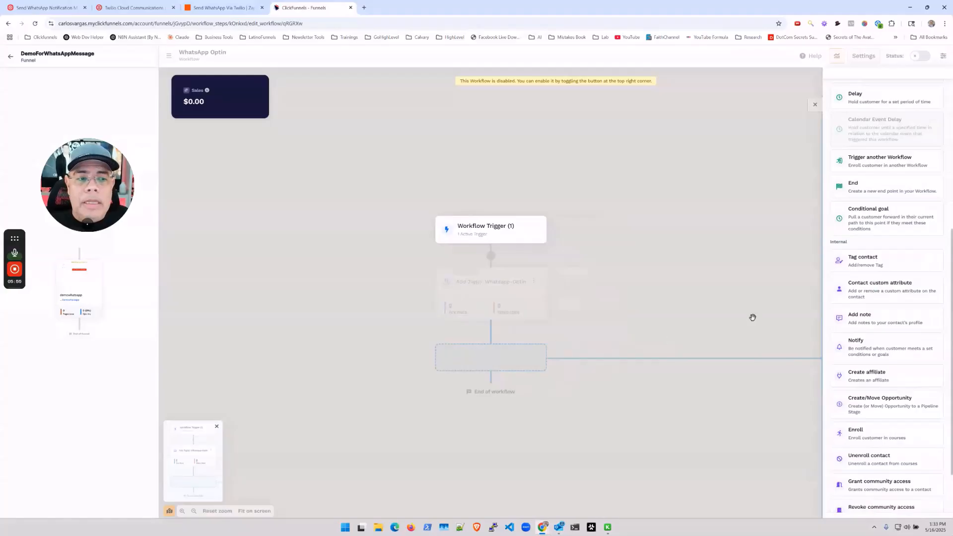
{"action": "scroll", "coordinate": [842, 332], "scroll_direction": "down", "scroll_amount": 2}
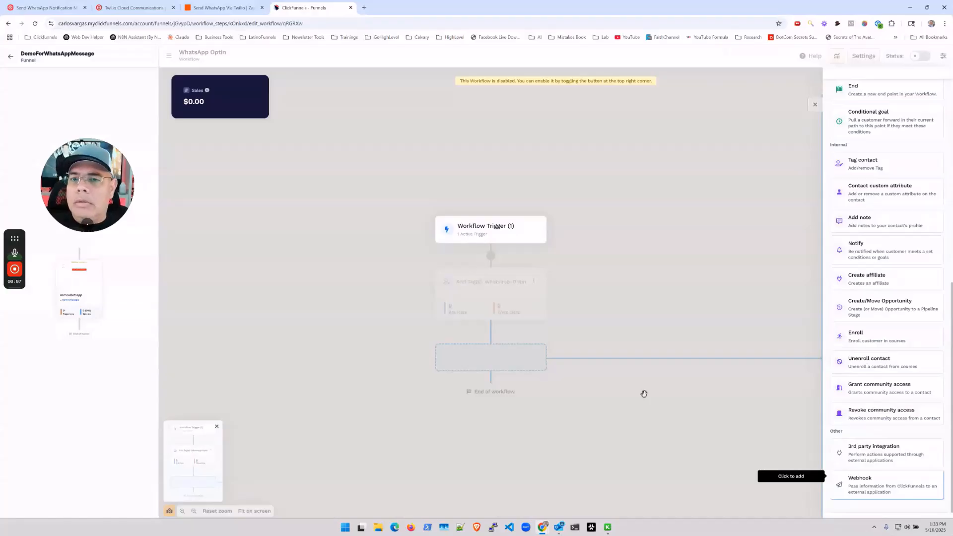
{"action": "left_click", "coordinate": [11, 59]}
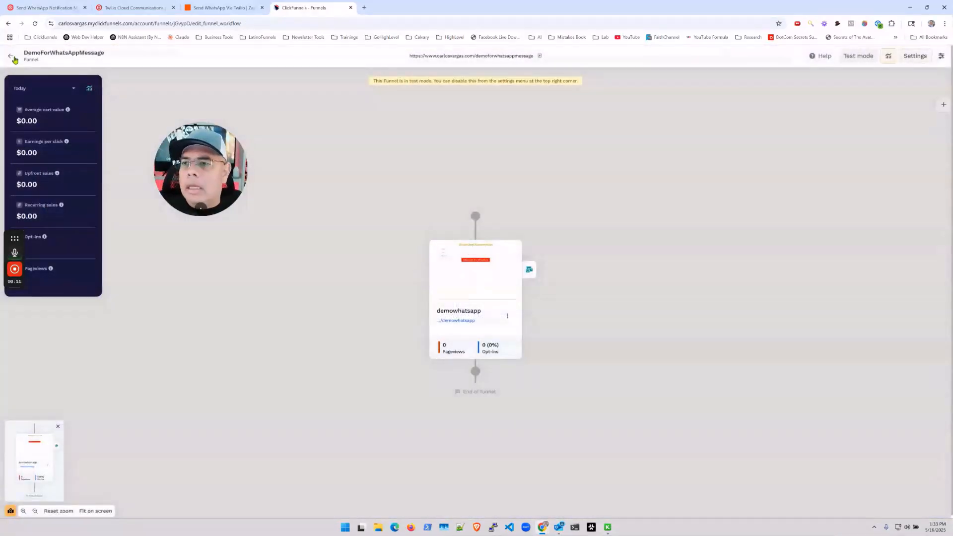
Go from the Funnels list to Workspace Settings and view the Webhooks endpoints list.
{"action": "left_click", "coordinate": [12, 62]}
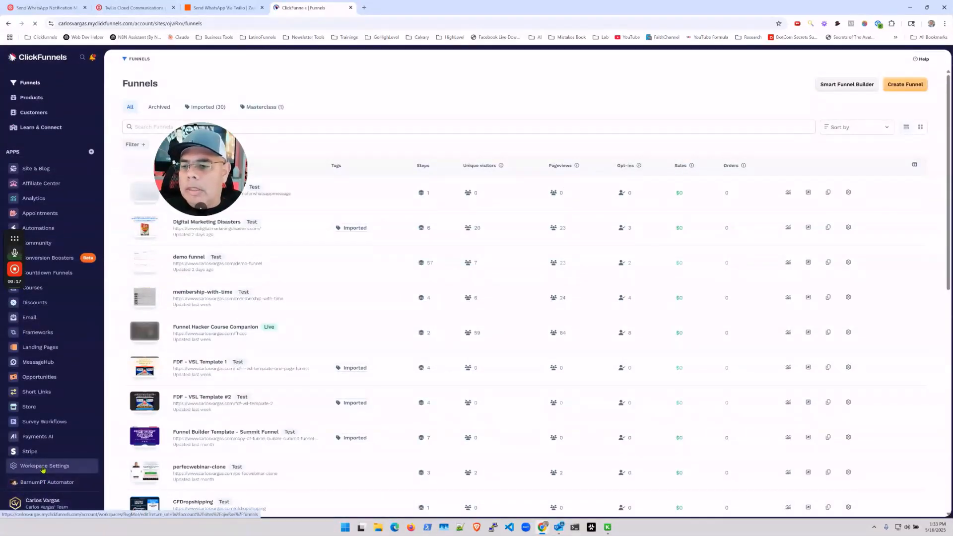
{"action": "left_click", "coordinate": [43, 467]}
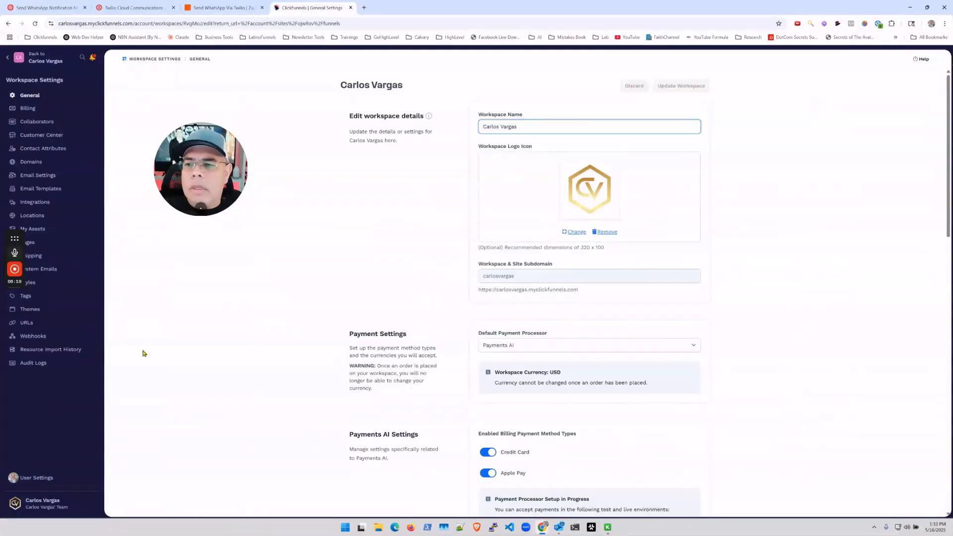
{"action": "left_click", "coordinate": [48, 337]}
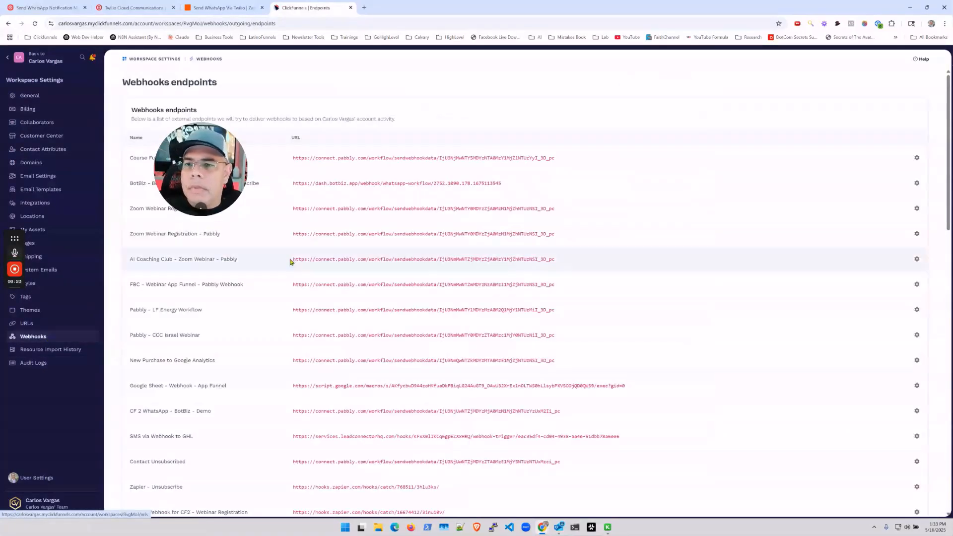
{"action": "scroll", "coordinate": [246, 285], "scroll_direction": "down", "scroll_amount": 15}
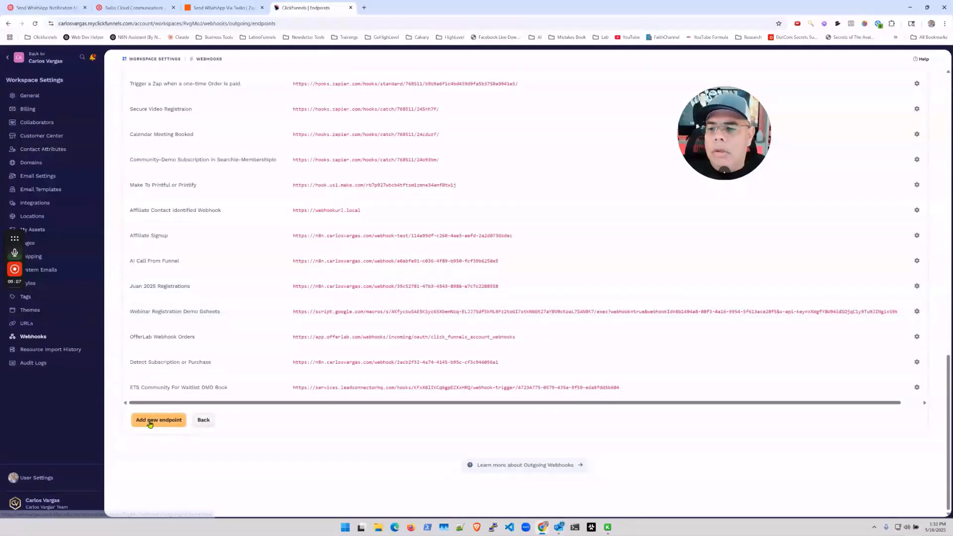
Start a WhatsApp-Message endpoint with the pasted Zapier hook URL and the form_submission.created event.
{"action": "left_click", "coordinate": [158, 434]}
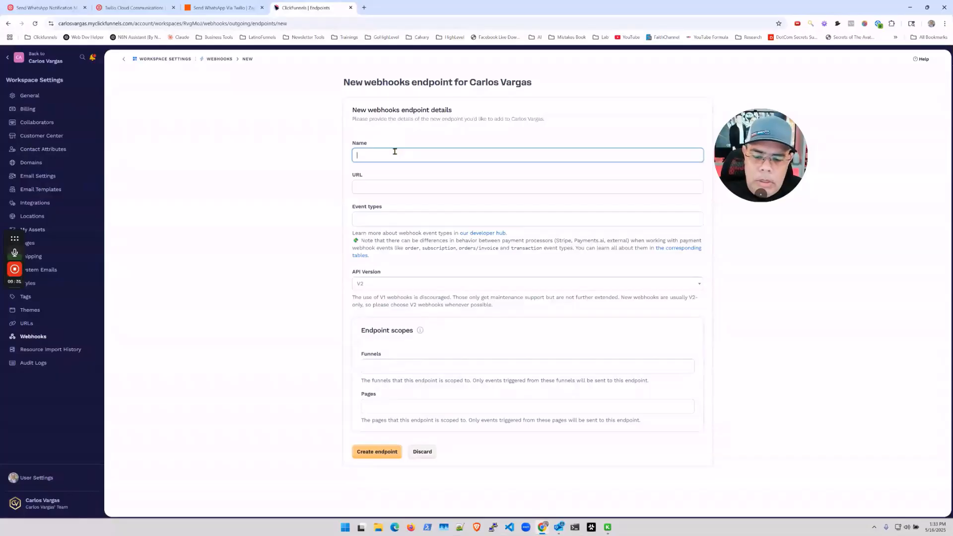
{"action": "type", "text": "WhatsApp-Met"}
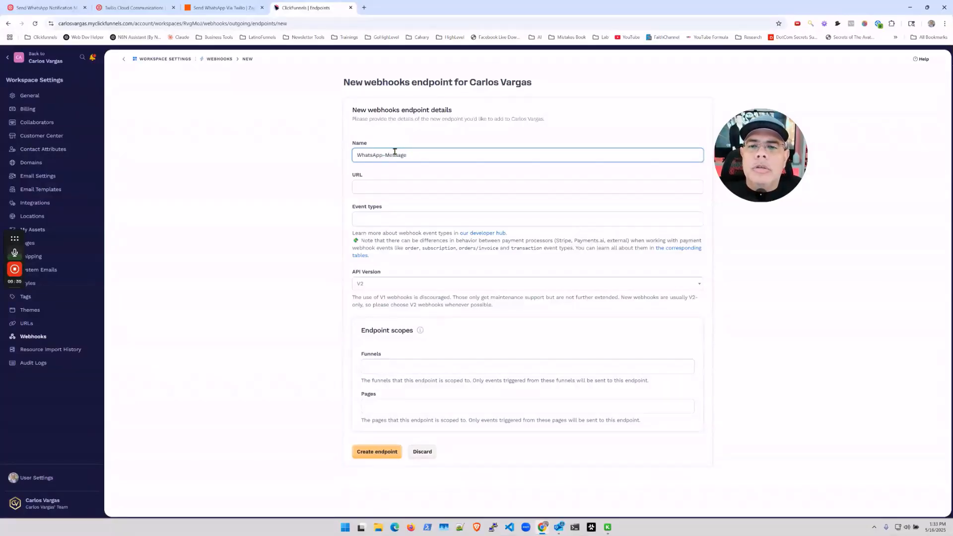
{"action": "left_click", "coordinate": [390, 187]}
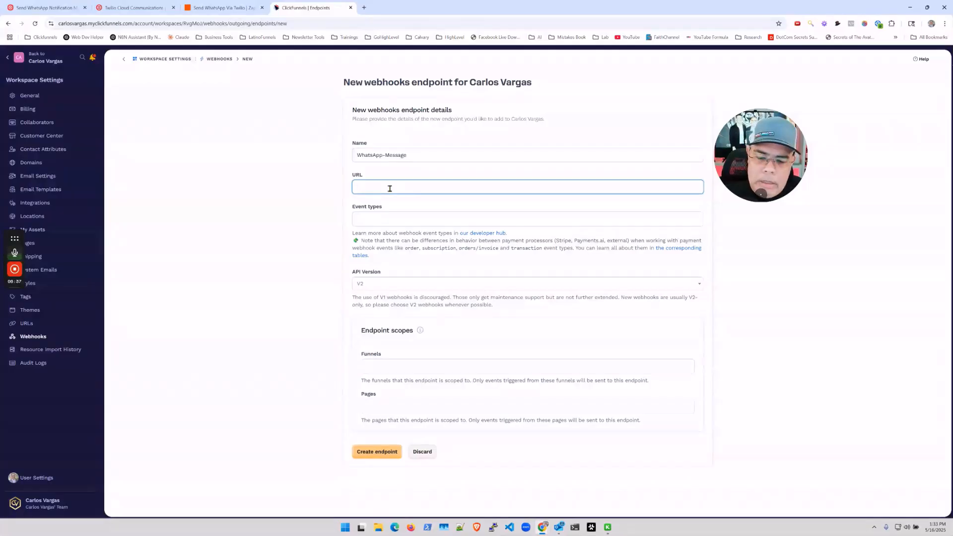
{"action": "key", "text": "ctrl+v"}
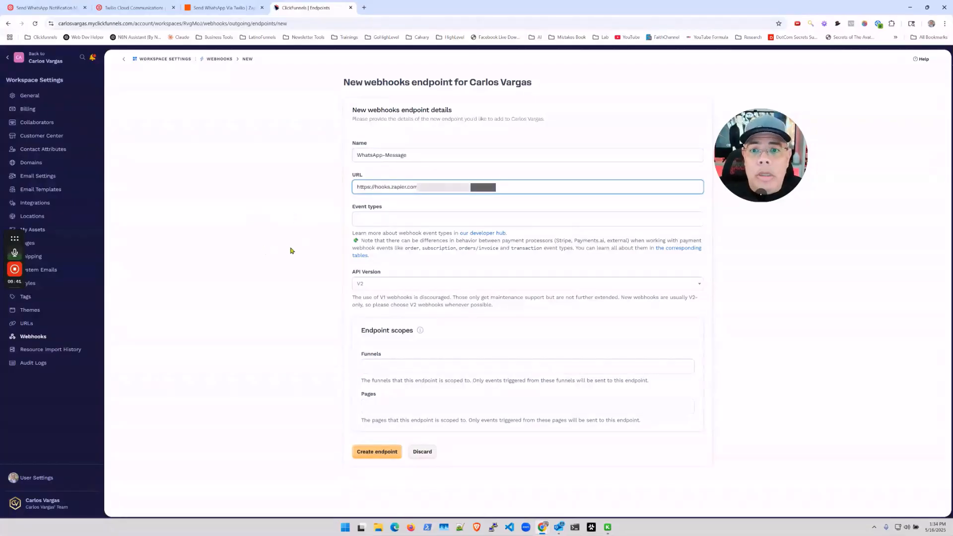
{"action": "left_click", "coordinate": [391, 215]}
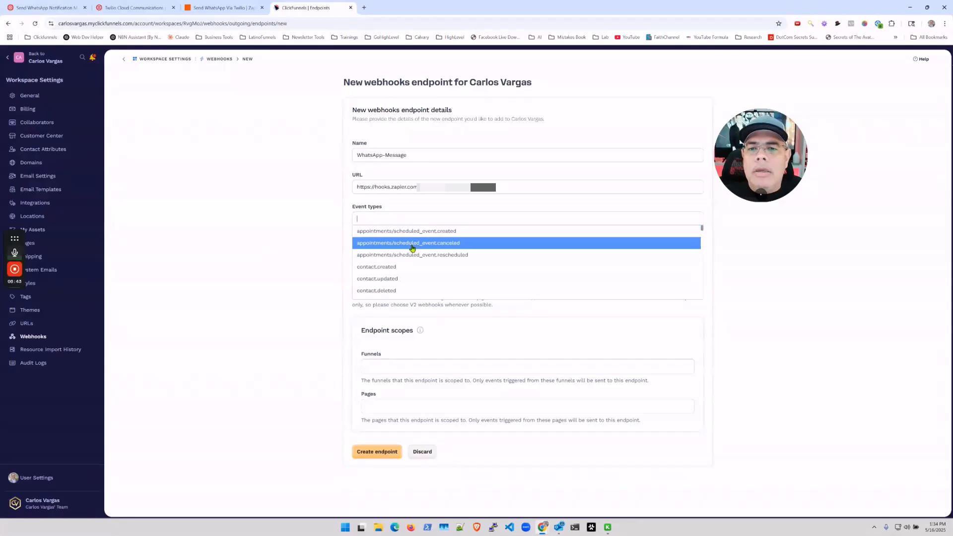
{"action": "scroll", "coordinate": [429, 254], "scroll_direction": "down", "scroll_amount": 4}
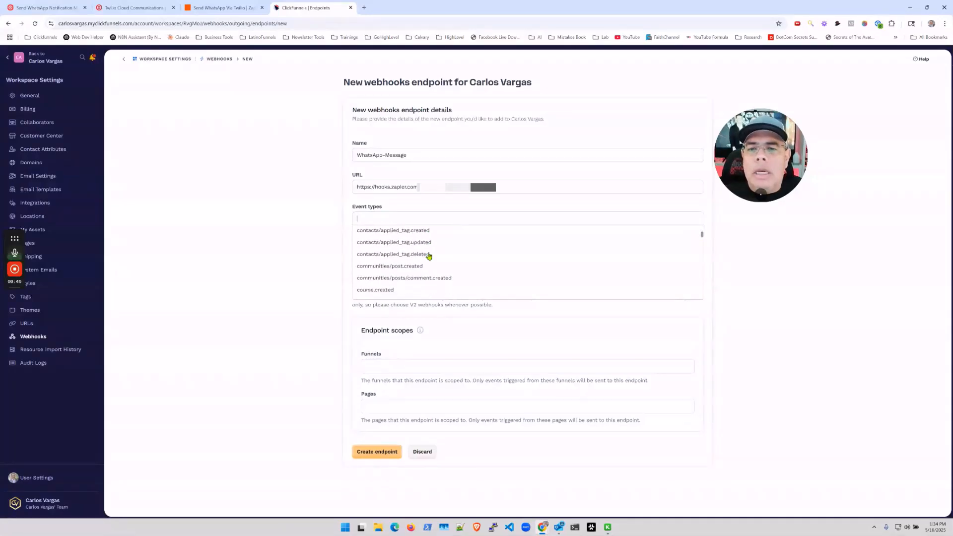
{"action": "scroll", "coordinate": [427, 256], "scroll_direction": "down", "scroll_amount": 5}
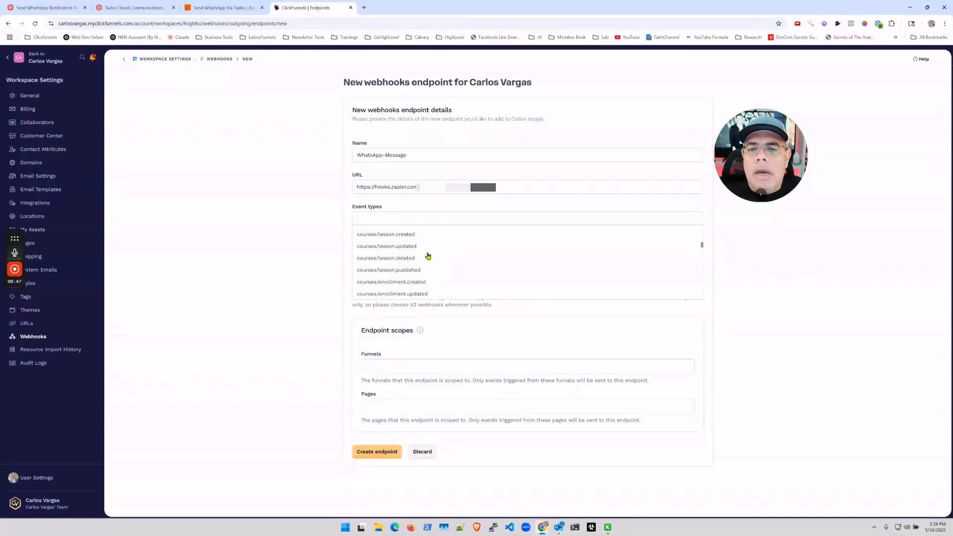
{"action": "type", "text": "form"}
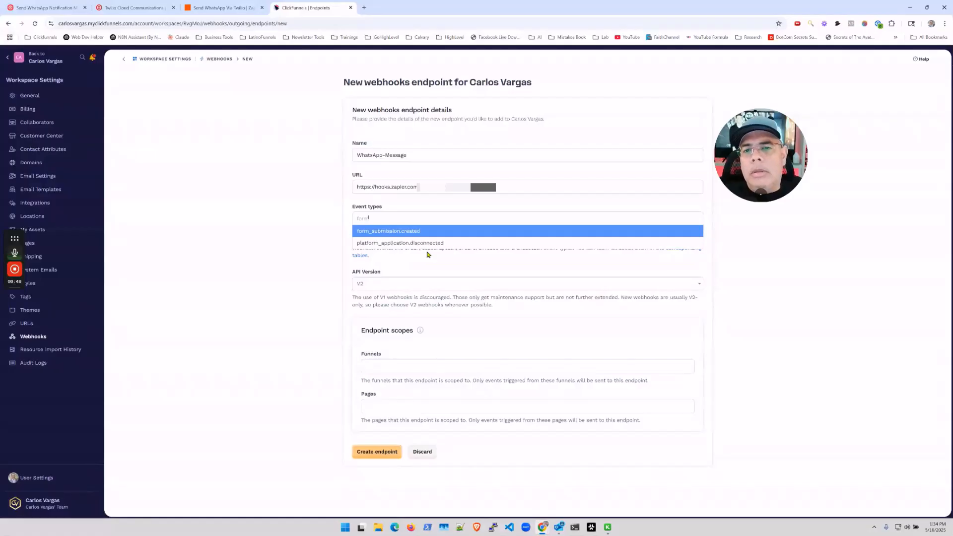
{"action": "left_click", "coordinate": [380, 232]}
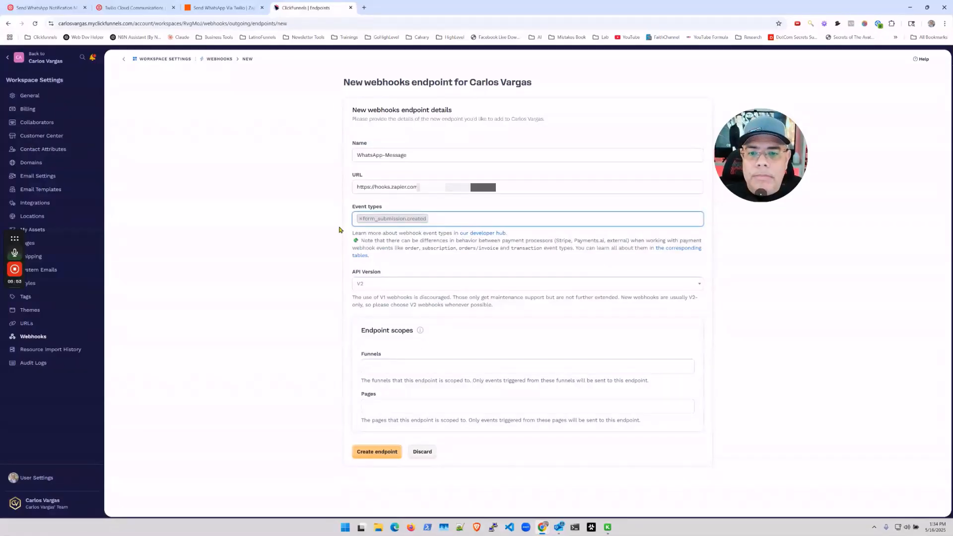
Scope the endpoint to the WhatsApp-Optin page and create it.
{"action": "left_click", "coordinate": [404, 403]}
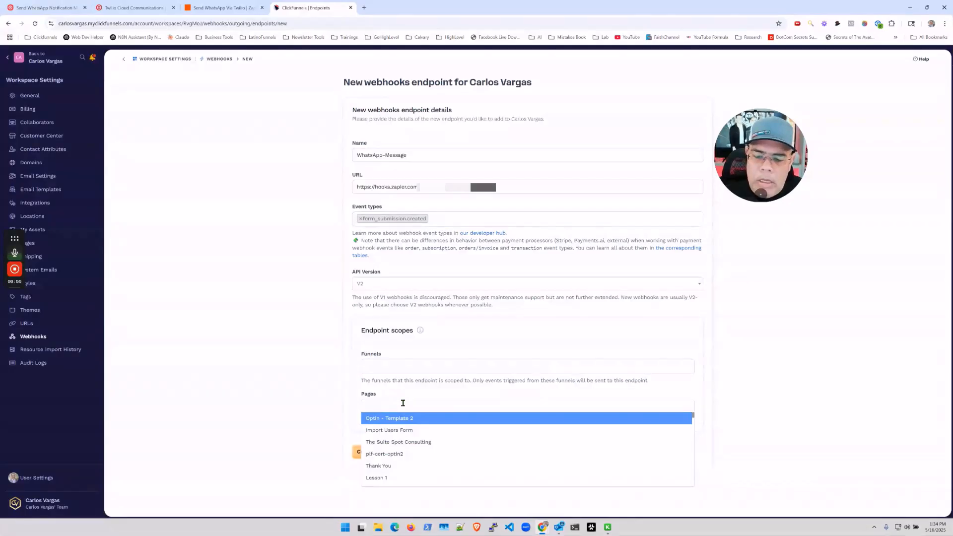
{"action": "type", "text": "whats"}
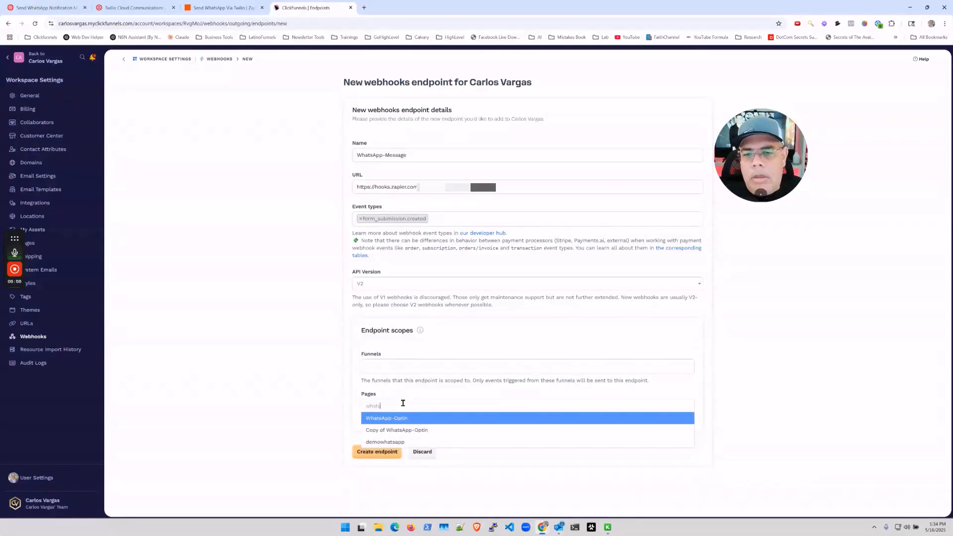
{"action": "left_click", "coordinate": [372, 418]}
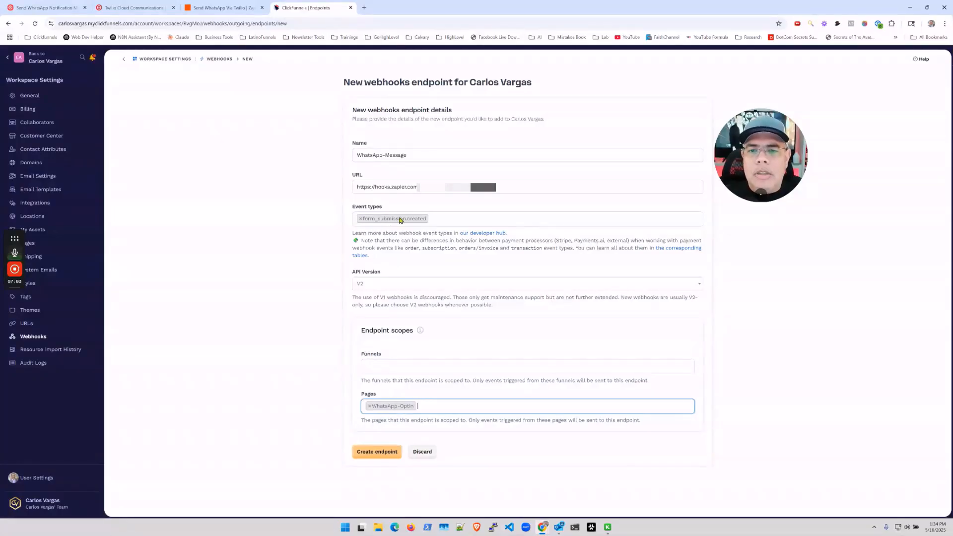
{"action": "left_click", "coordinate": [373, 452]}
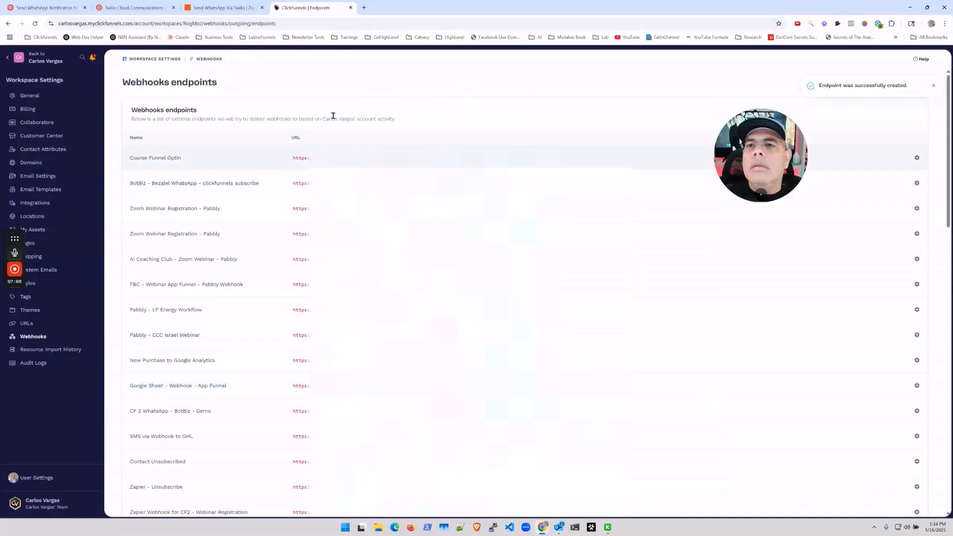
Open the WhatsApp Optin workflow from Automations > Workflows and switch its status on.
{"action": "left_click", "coordinate": [11, 60]}
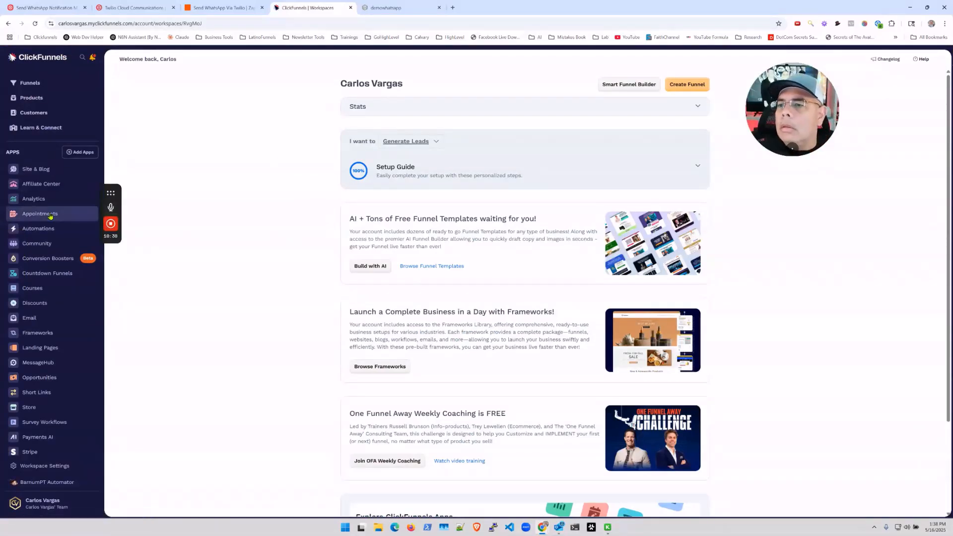
{"action": "left_click", "coordinate": [47, 214]}
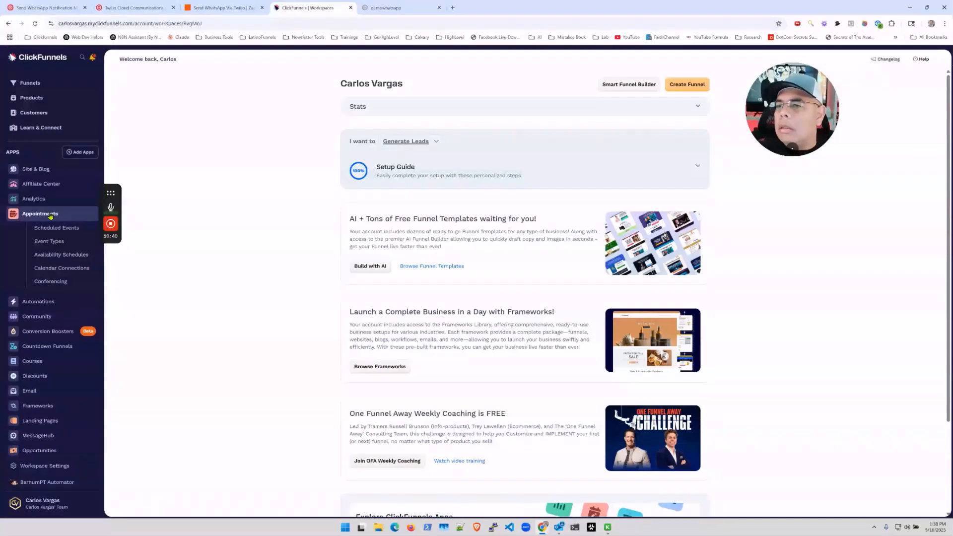
{"action": "left_click", "coordinate": [39, 300]}
{"action": "left_click", "coordinate": [48, 243]}
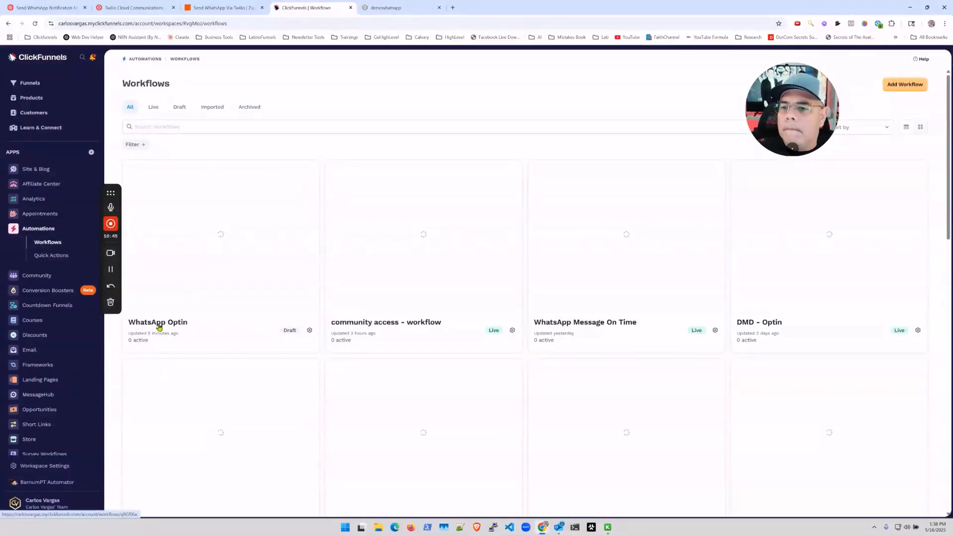
{"action": "left_click", "coordinate": [296, 258]}
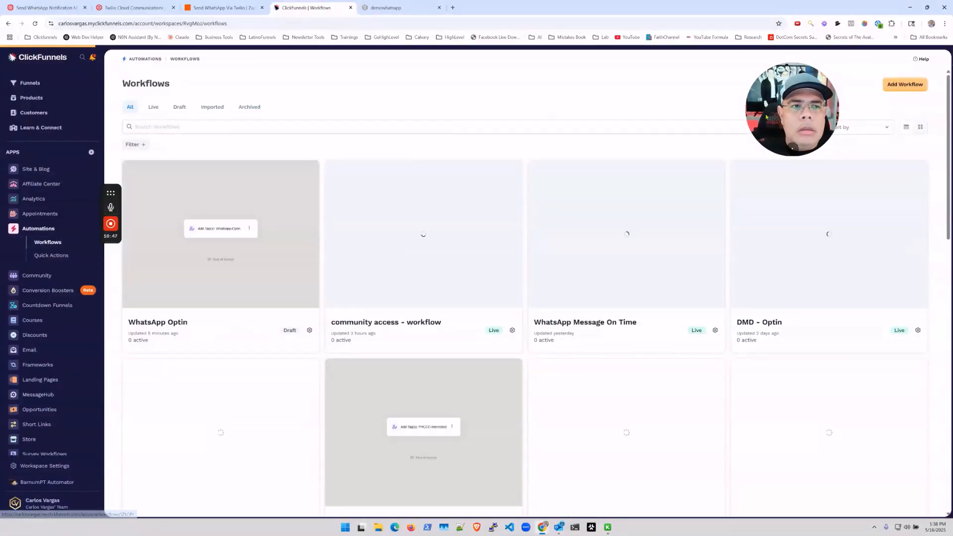
{"action": "left_click_drag", "start_coordinate": [789, 107], "coordinate": [159, 122]}
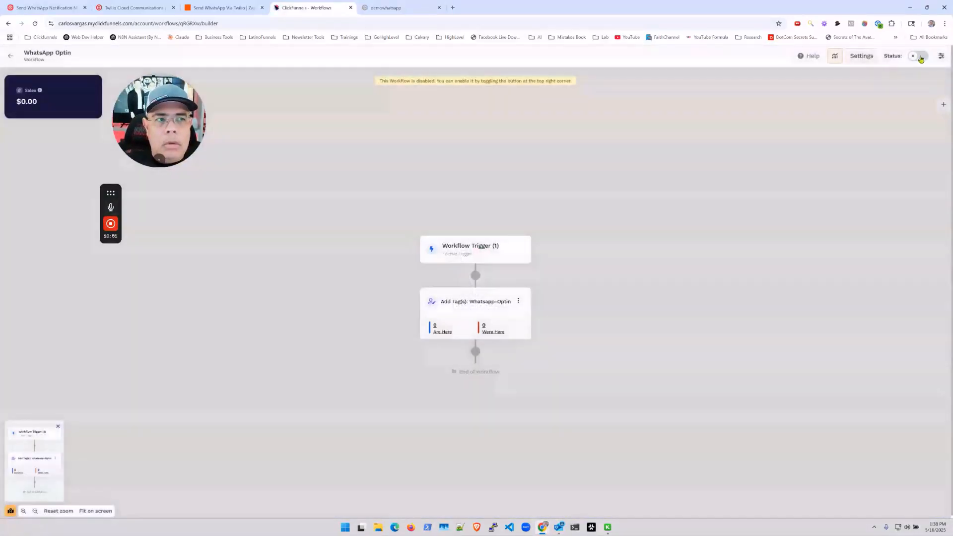
{"action": "left_click", "coordinate": [919, 56]}
{"action": "left_click", "coordinate": [548, 306]}
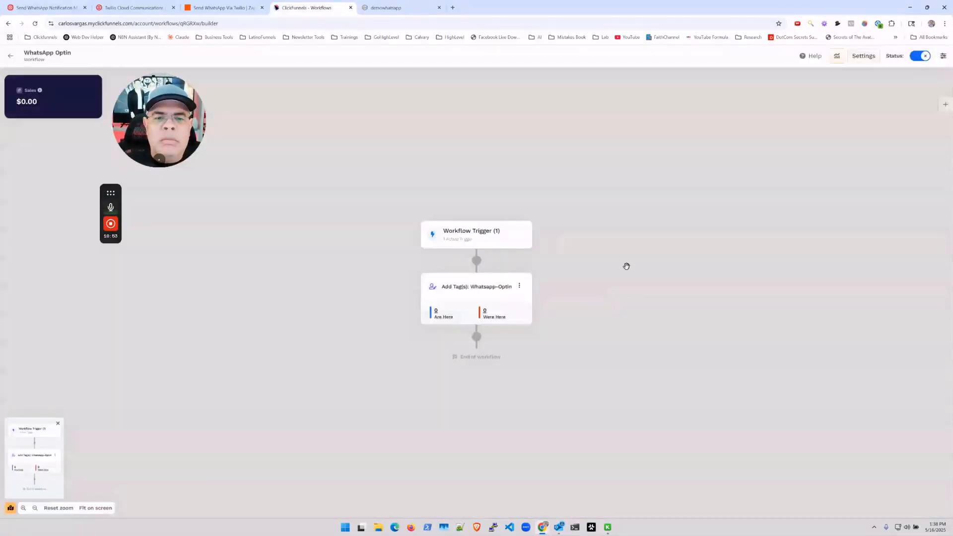
{"action": "left_click", "coordinate": [484, 238]}
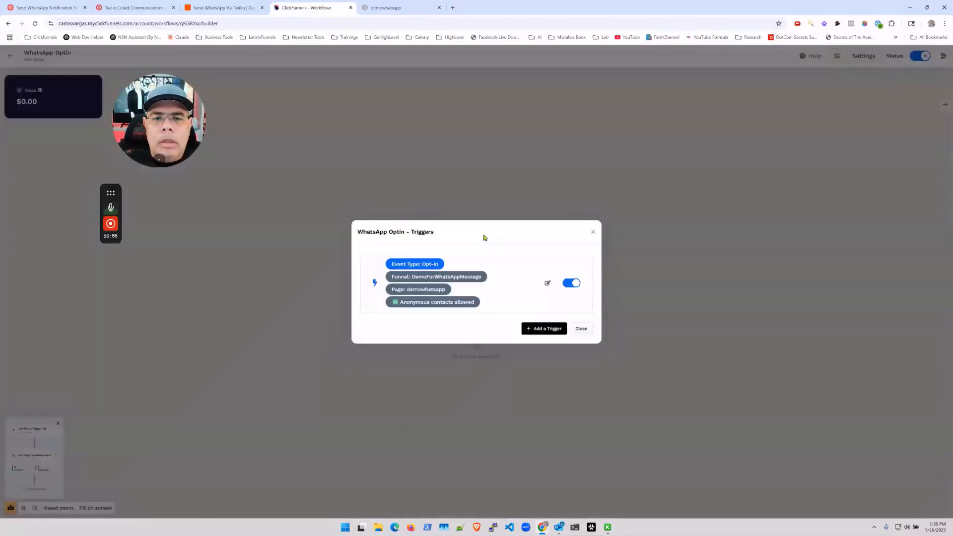
{"action": "left_click", "coordinate": [581, 330]}
Add a Webhook step after the tag step that delivers to the WhatsApp Zapier URL.
{"action": "left_click", "coordinate": [475, 333]}
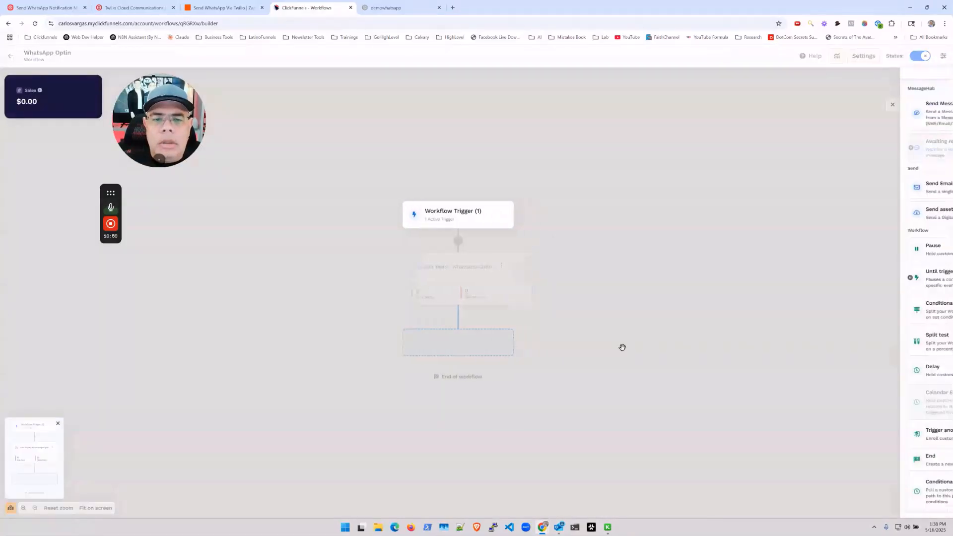
{"action": "scroll", "coordinate": [913, 347], "scroll_direction": "down", "scroll_amount": 7}
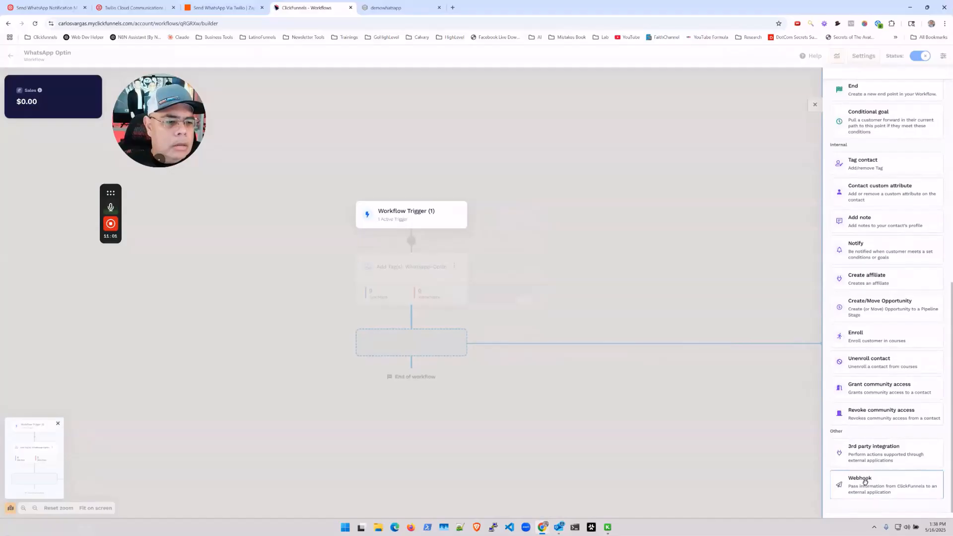
{"action": "left_click", "coordinate": [861, 482]}
{"action": "left_click", "coordinate": [568, 284]}
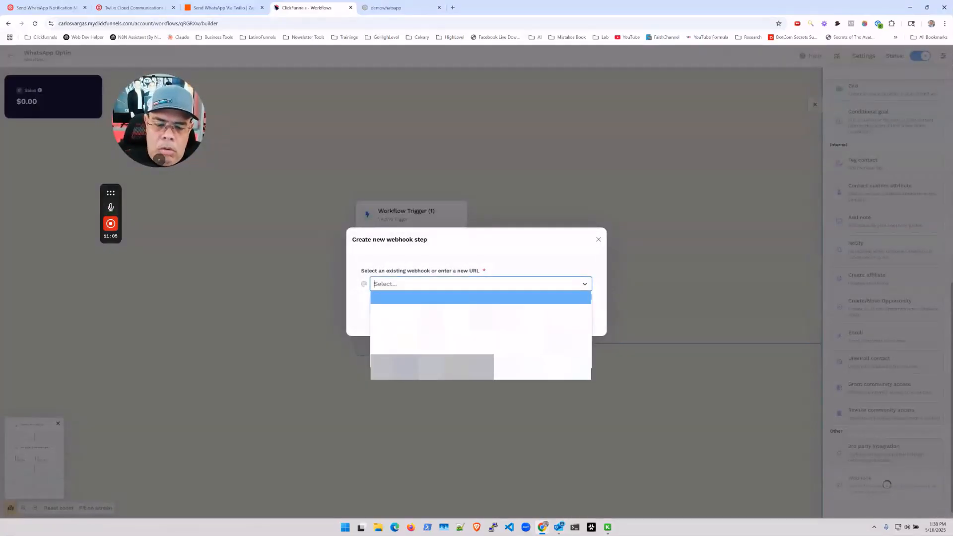
{"action": "type", "text": "whats"}
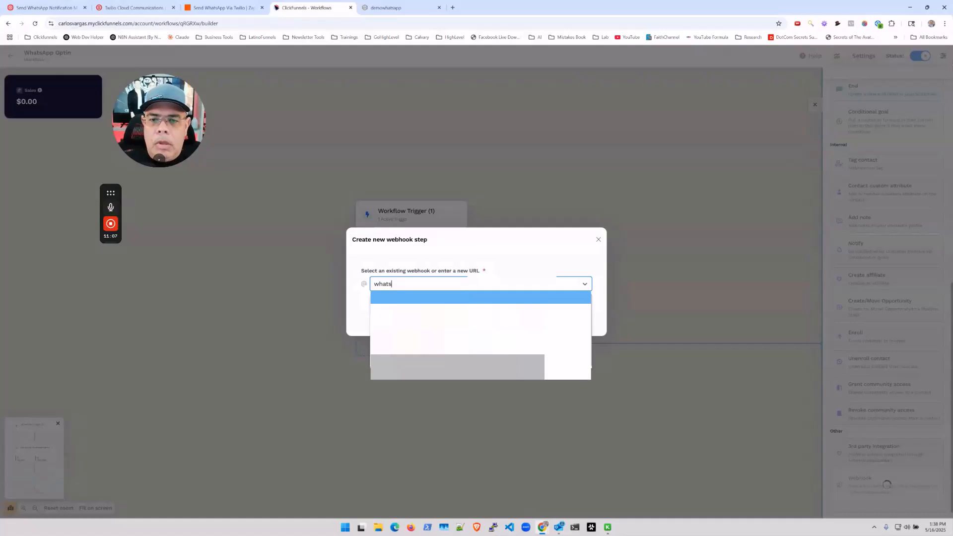
{"action": "key", "text": "Return"}
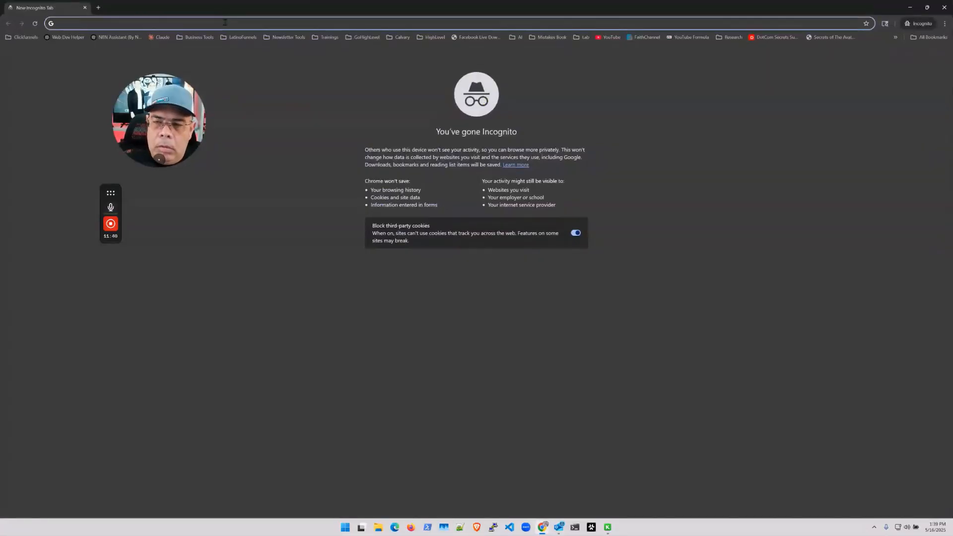
Load the demowhatsapp page and submit a test opt-in with a first name, e-mail and phone number.
{"action": "type", "text": "https://www.carlosvargas.com/demowhatsapp"}
{"action": "key", "text": "Return"}
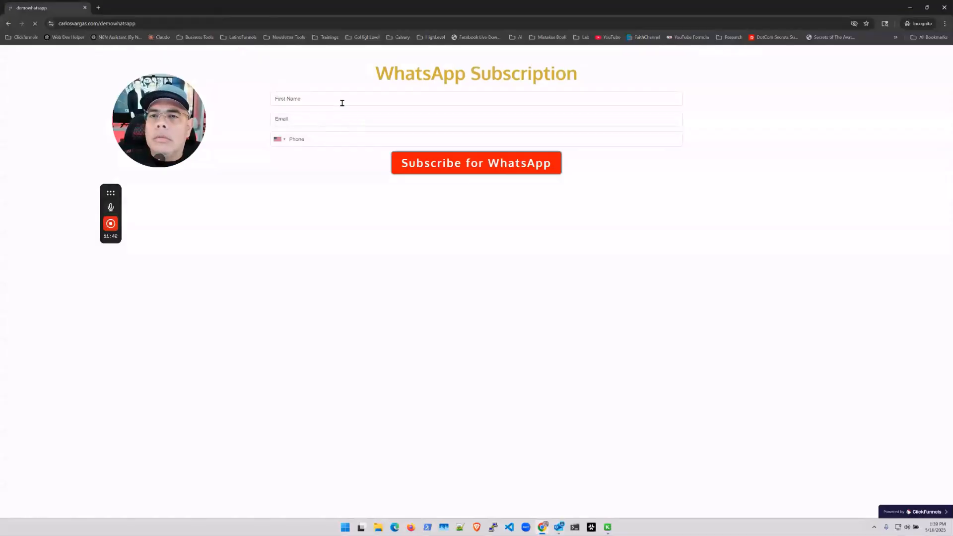
{"action": "left_click", "coordinate": [342, 103]}
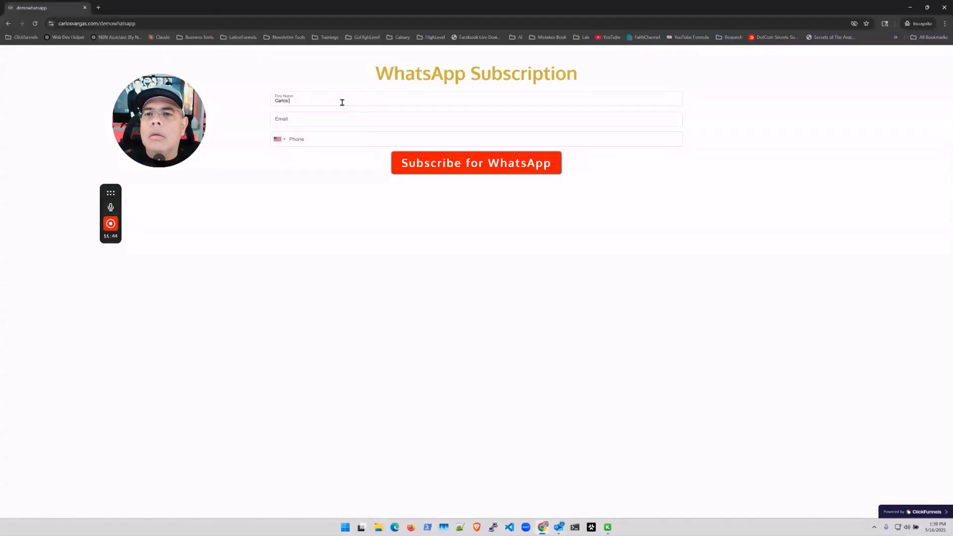
{"action": "type", "text": "Carlos Business"}
{"action": "key", "text": "Tab"}
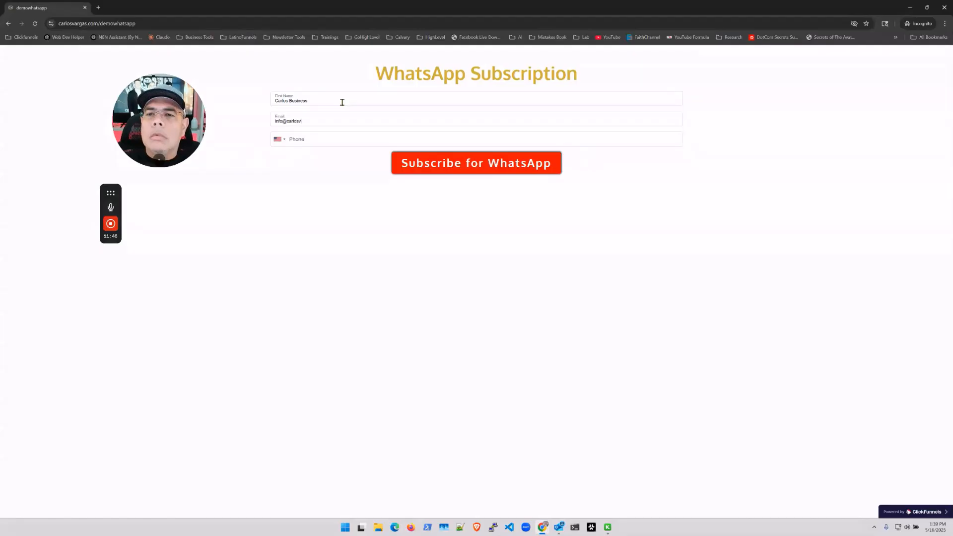
{"action": "key", "text": "Tab"}
{"action": "type", "text": "31"}
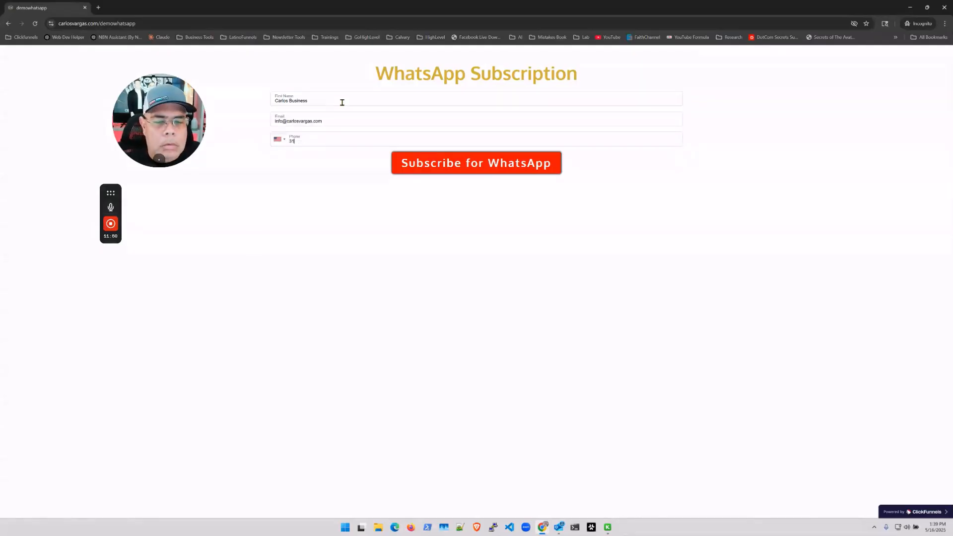
{"action": "key", "text": "BackSpace"}
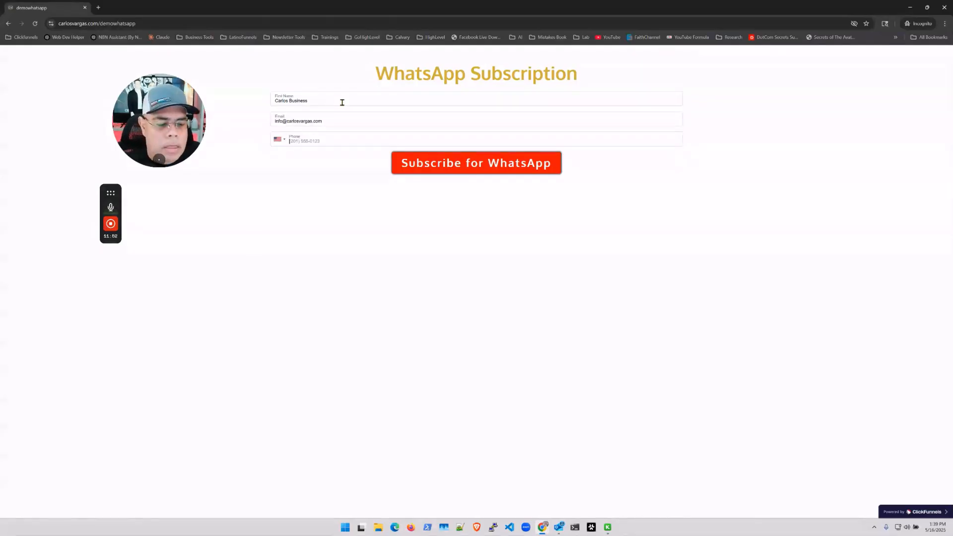
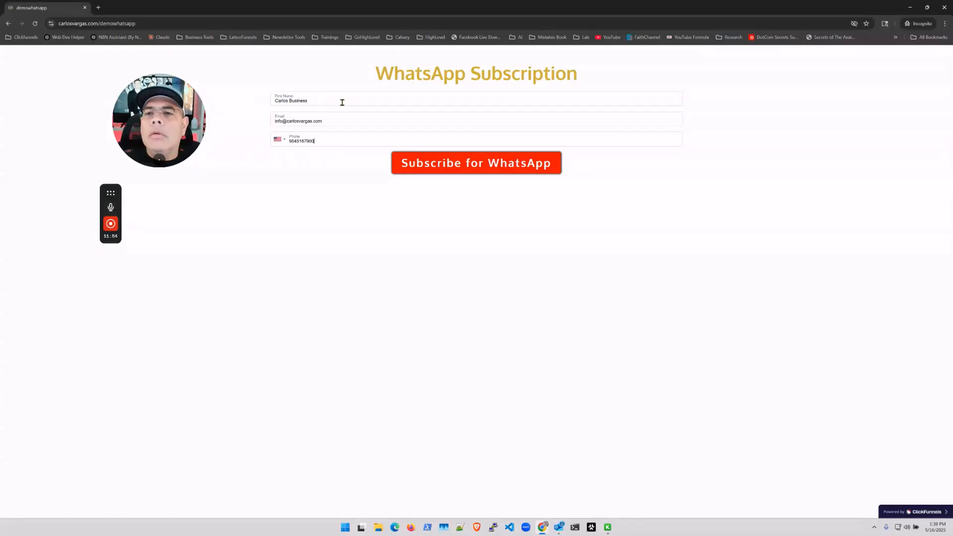
{"action": "left_click", "coordinate": [480, 169]}
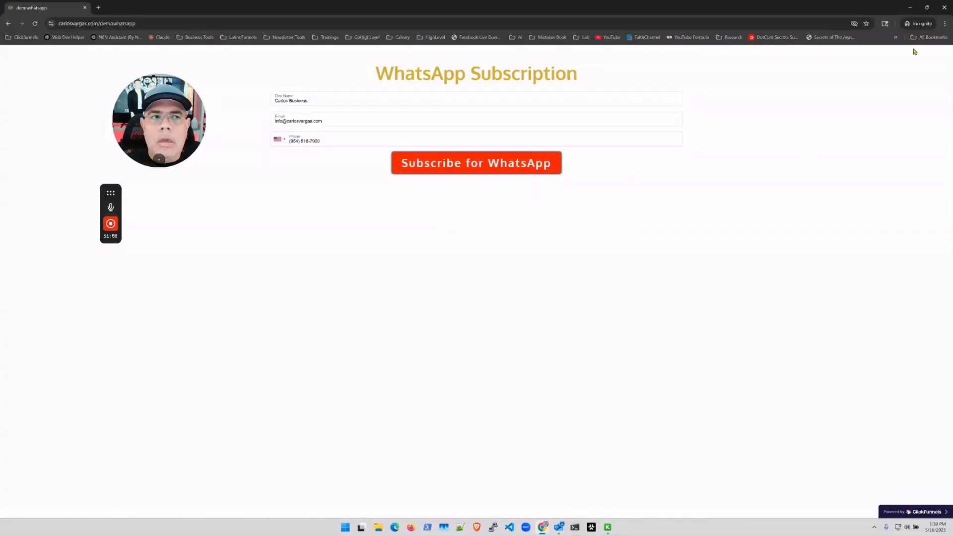
{"action": "left_click", "coordinate": [910, 7]}
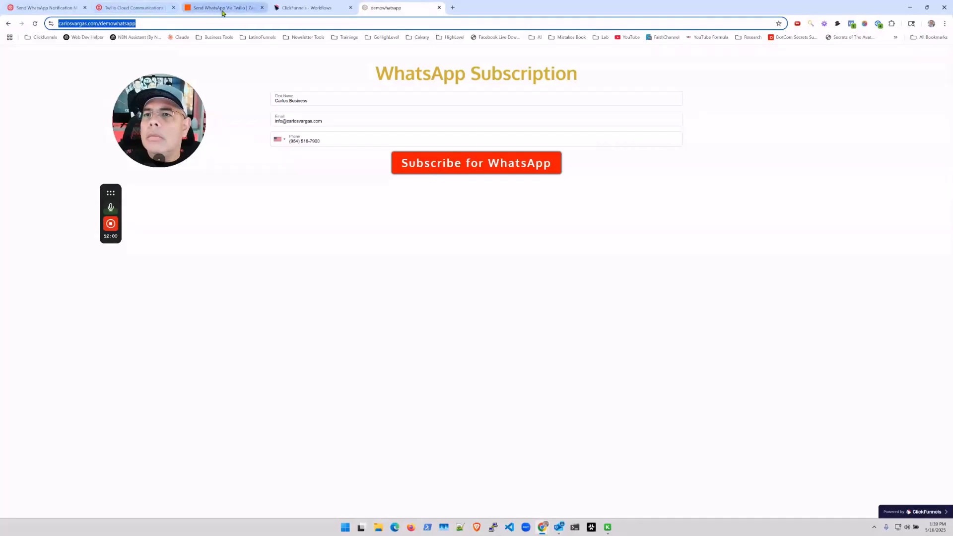
Reload the WhatsApp Optin workflow to refresh step counts, then back out to Workspace Settings.
{"action": "left_click", "coordinate": [311, 10]}
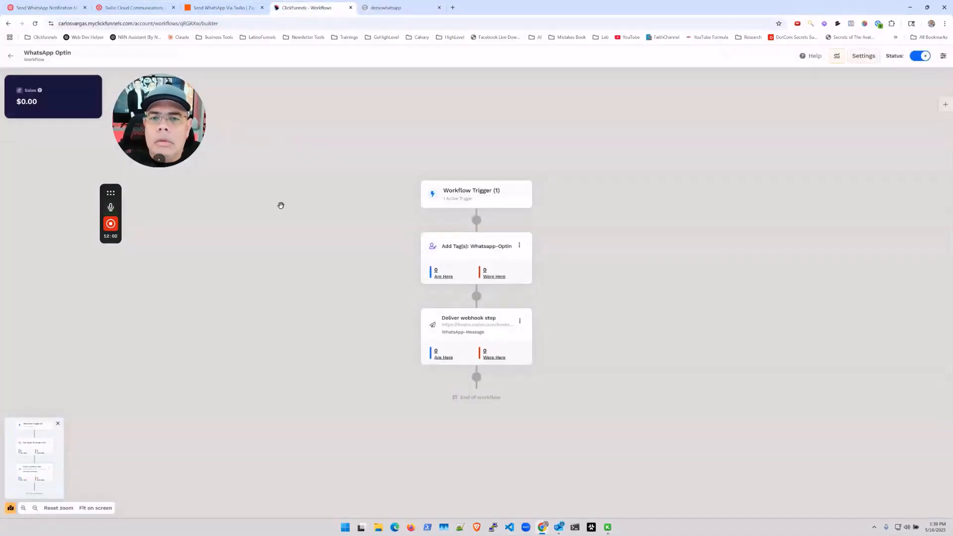
{"action": "left_click", "coordinate": [35, 23]}
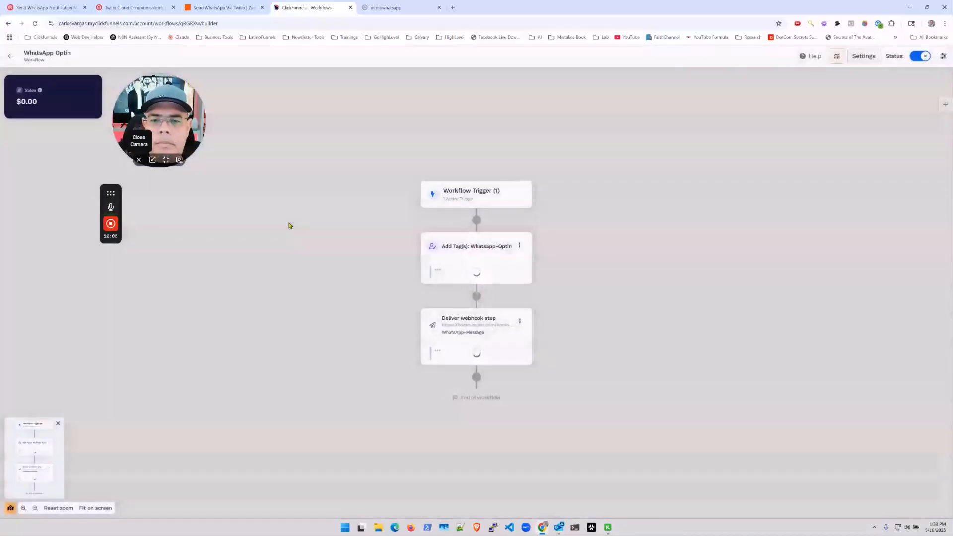
{"action": "left_click", "coordinate": [10, 56]}
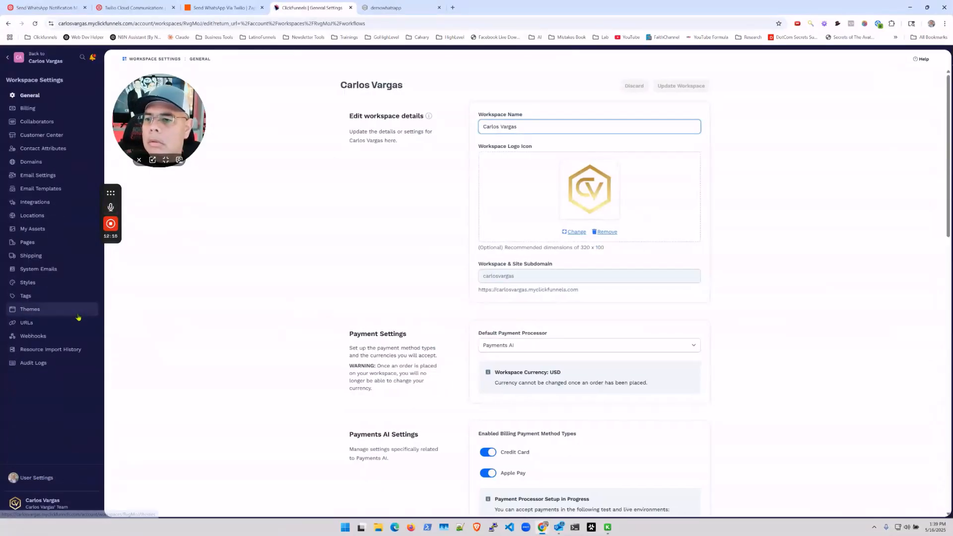
Open the WhatsApp-Message endpoint and reload it to show the new deliveries.
{"action": "left_click", "coordinate": [70, 336]}
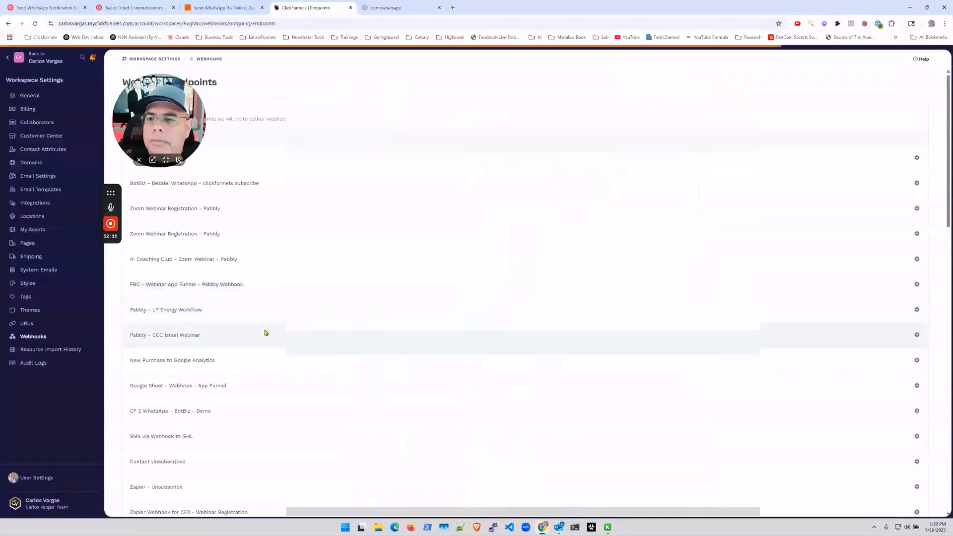
{"action": "scroll", "coordinate": [218, 346], "scroll_direction": "down", "scroll_amount": 15}
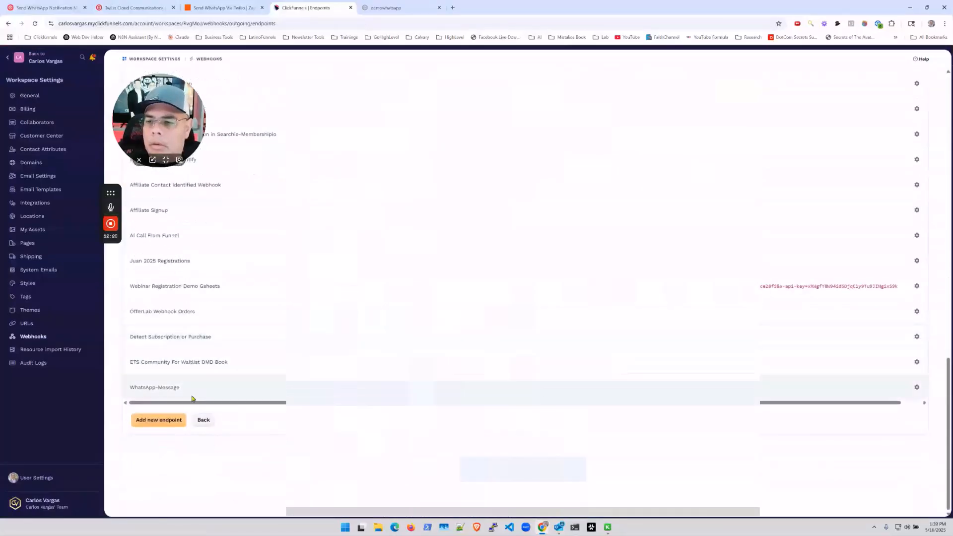
{"action": "left_click", "coordinate": [155, 389]}
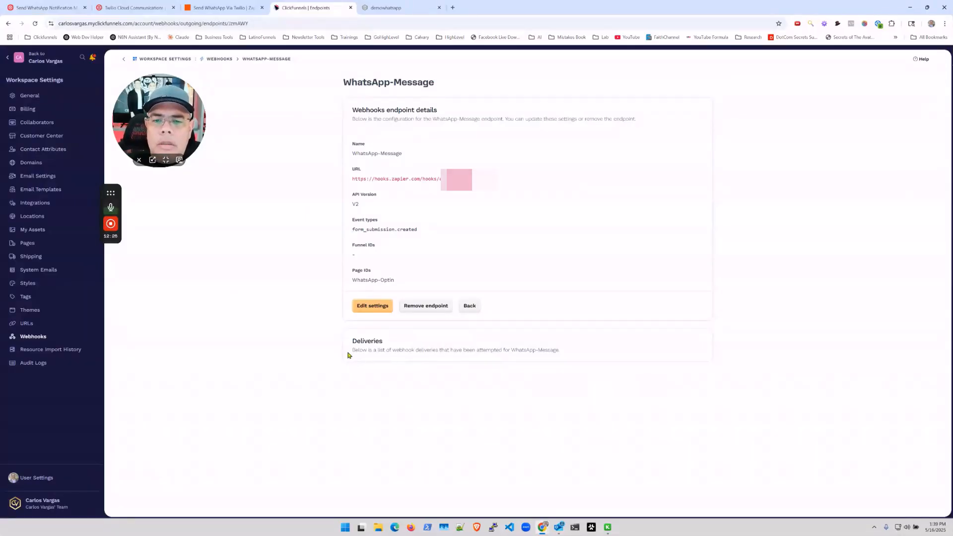
{"action": "left_click", "coordinate": [35, 24]}
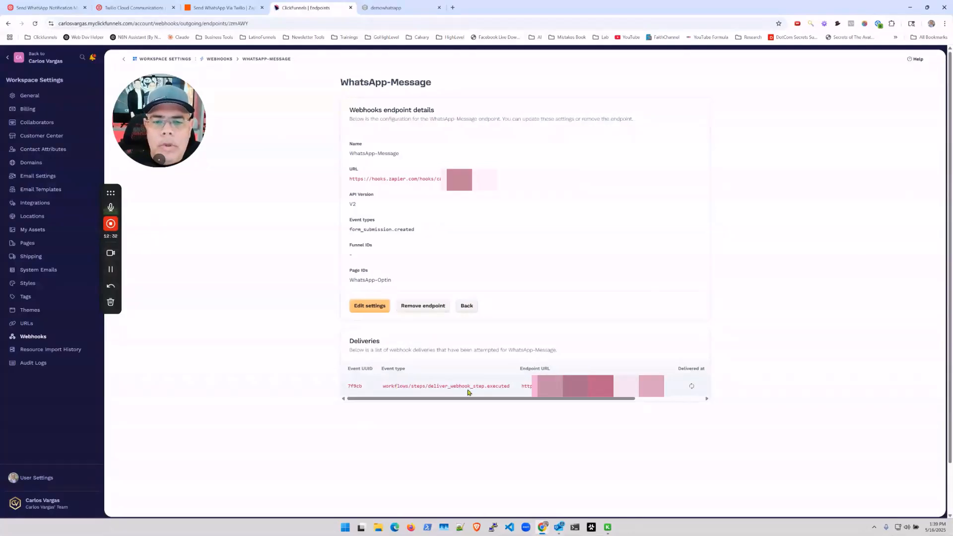
Inspect the latest delivery's details and JSON payload, then return to the Zapier zap.
{"action": "left_click_drag", "start_coordinate": [500, 399], "coordinate": [570, 399]}
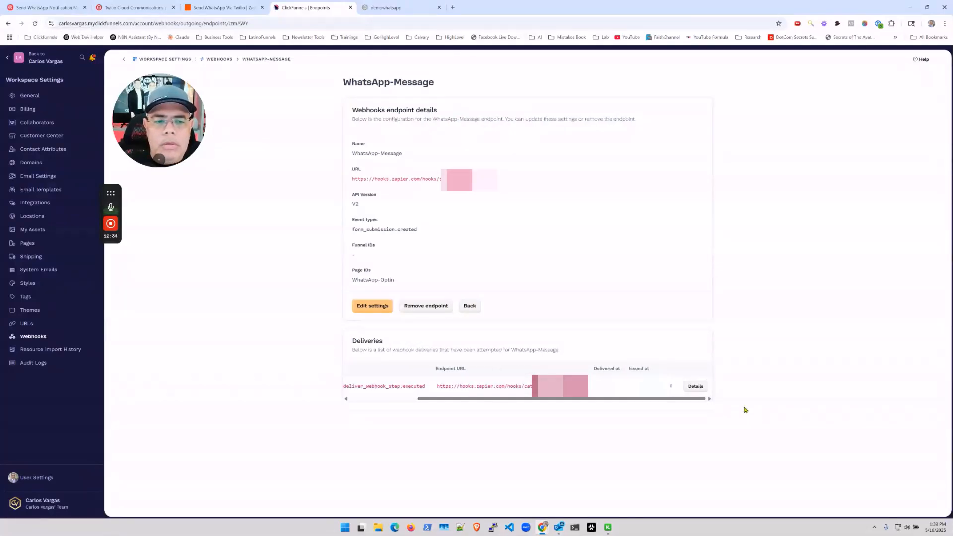
{"action": "left_click", "coordinate": [694, 387]}
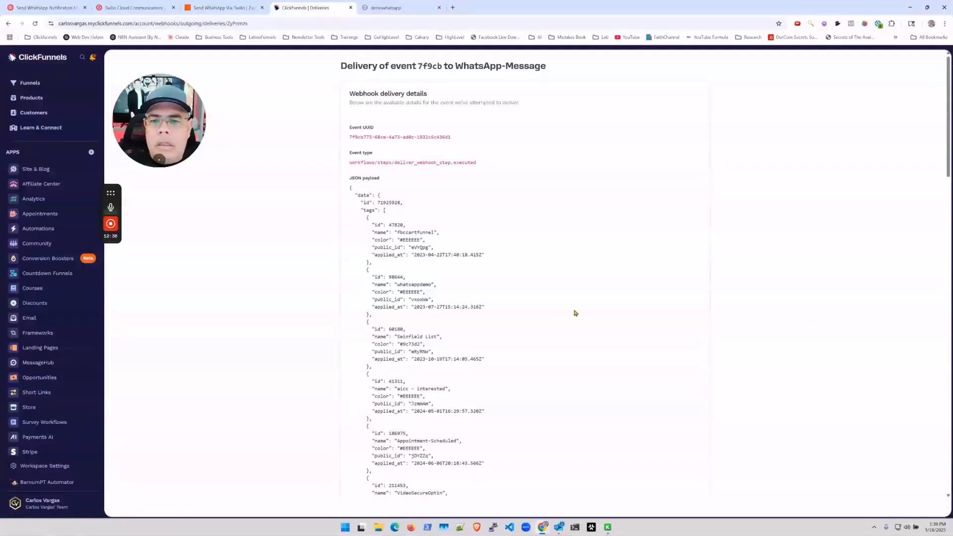
{"action": "scroll", "coordinate": [390, 217], "scroll_direction": "down", "scroll_amount": 20}
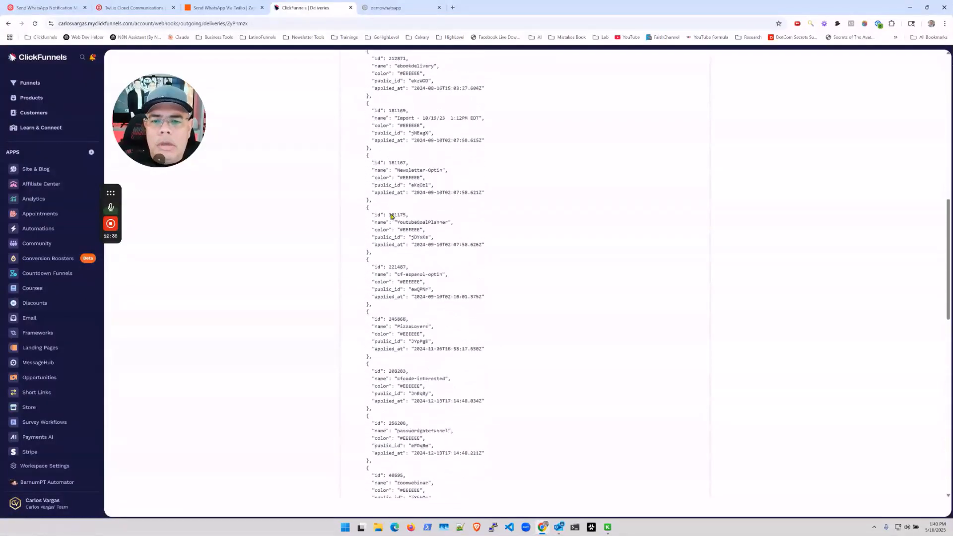
{"action": "scroll", "coordinate": [391, 216], "scroll_direction": "down", "scroll_amount": 1}
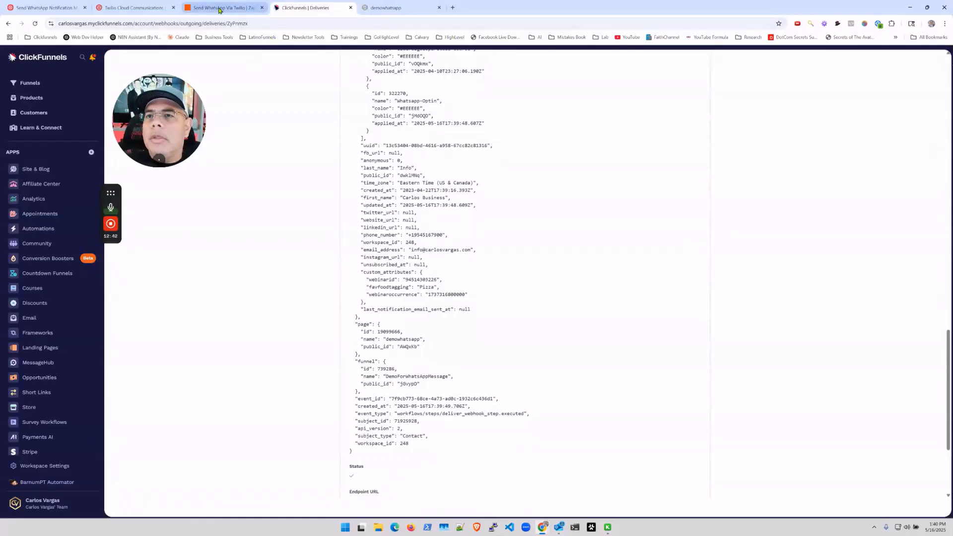
{"action": "left_click", "coordinate": [220, 7]}
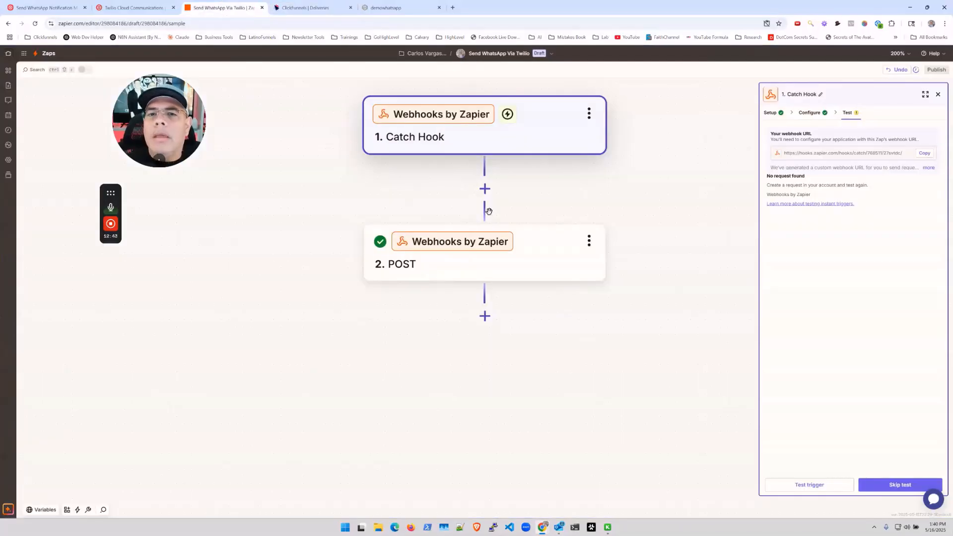
Test the Catch Hook trigger, review request A's form data, and open the 2. POST step.
{"action": "left_click", "coordinate": [810, 484]}
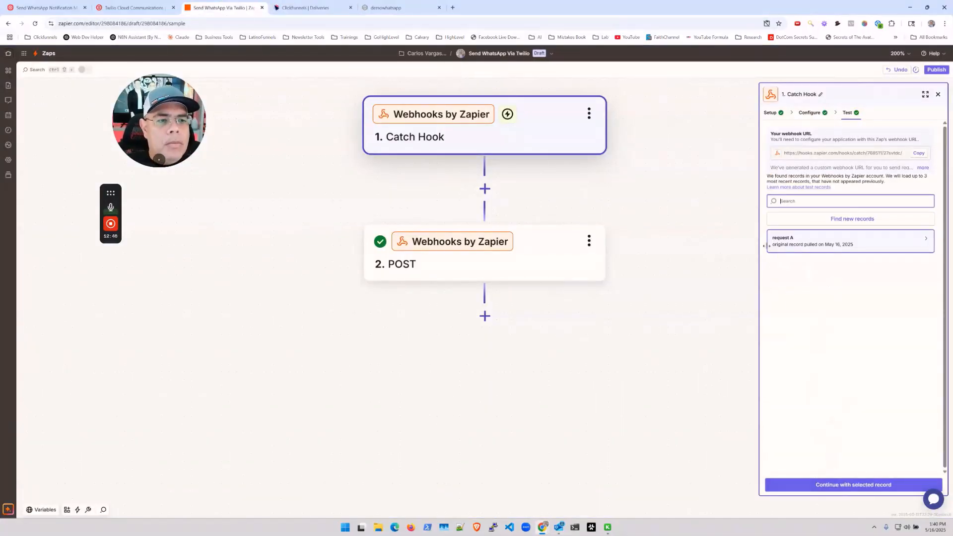
{"action": "mouse_move", "coordinate": [909, 242]}
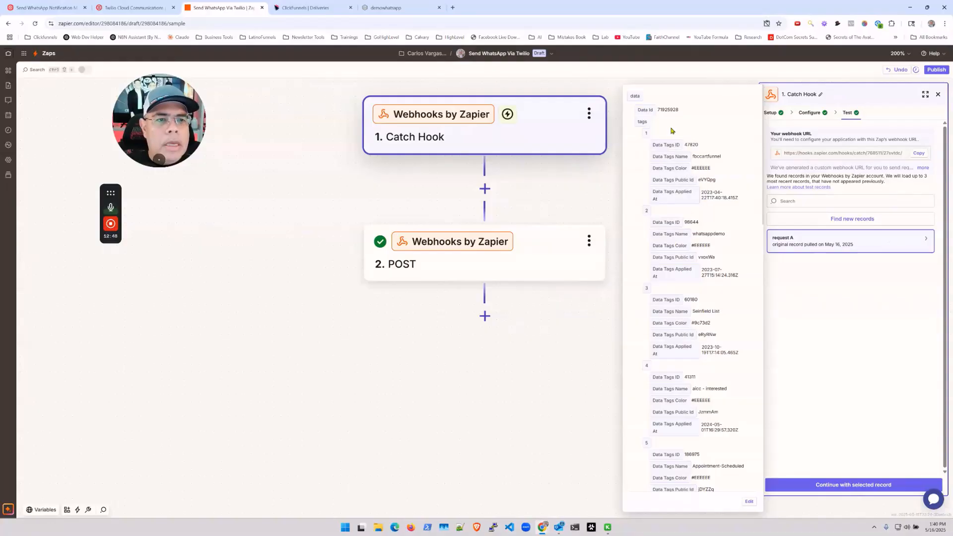
{"action": "scroll", "coordinate": [704, 349], "scroll_direction": "down", "scroll_amount": 15}
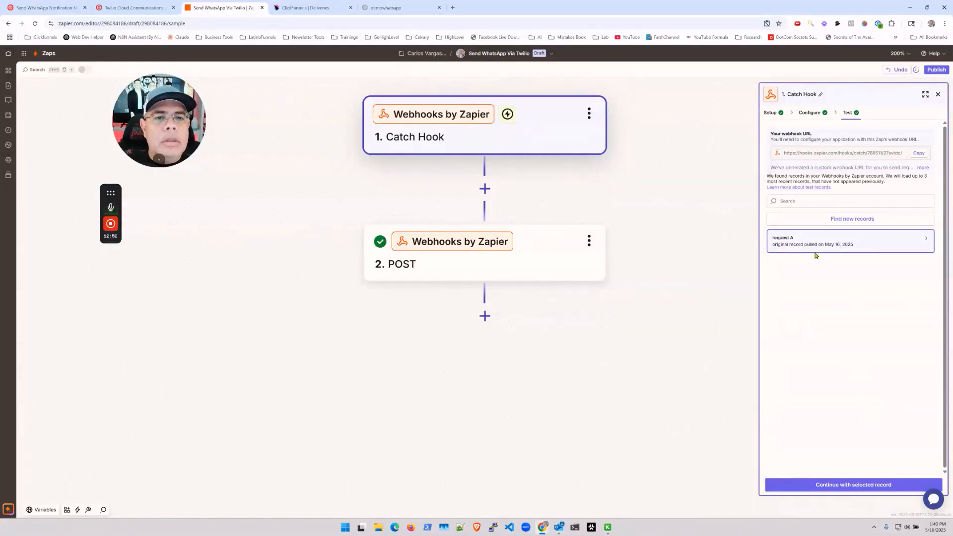
{"action": "mouse_move", "coordinate": [870, 241]}
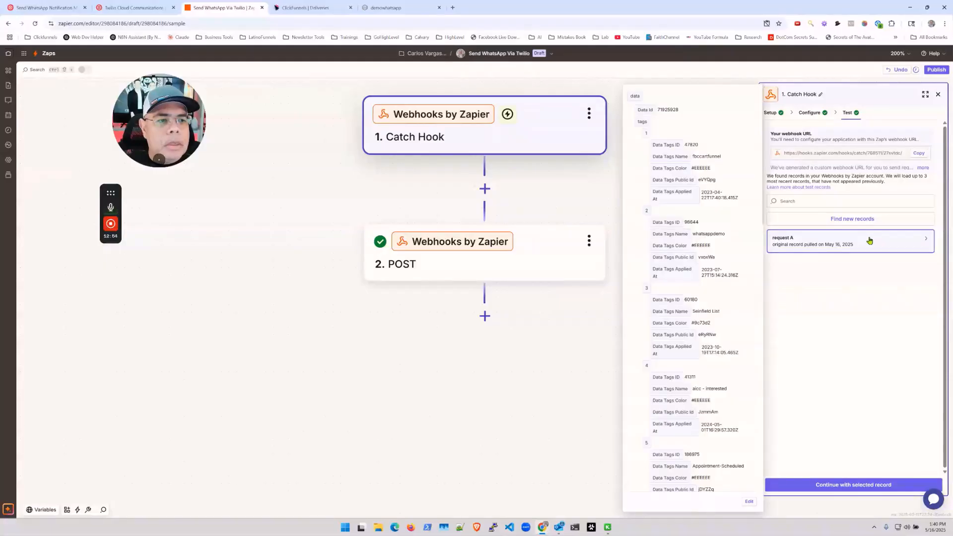
{"action": "scroll", "coordinate": [724, 212], "scroll_direction": "down", "scroll_amount": 12}
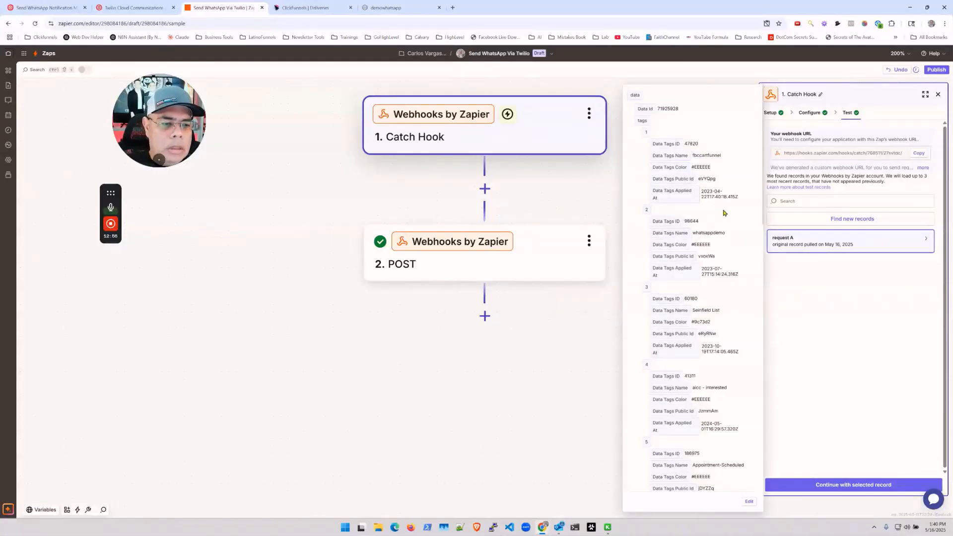
{"action": "scroll", "coordinate": [723, 216], "scroll_direction": "down", "scroll_amount": 6}
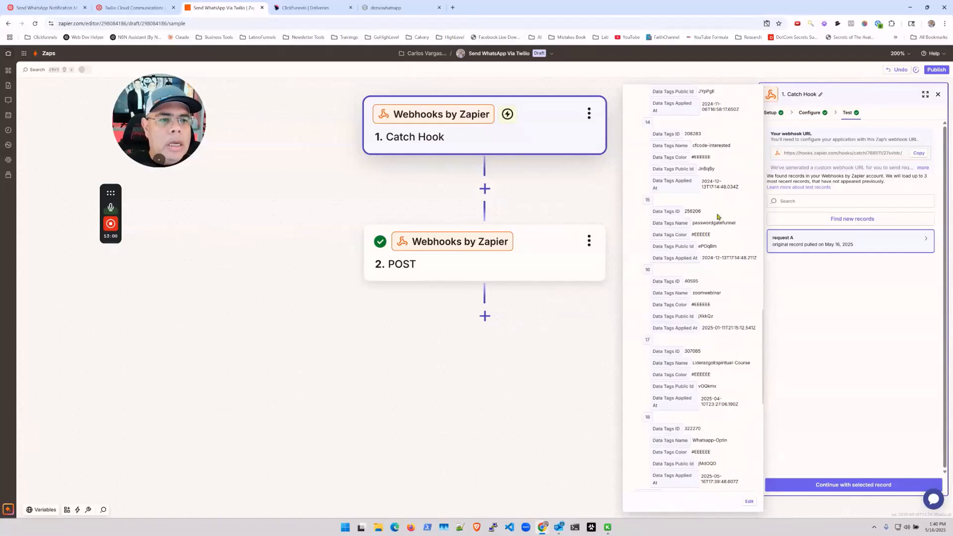
{"action": "scroll", "coordinate": [716, 373], "scroll_direction": "down", "scroll_amount": 5}
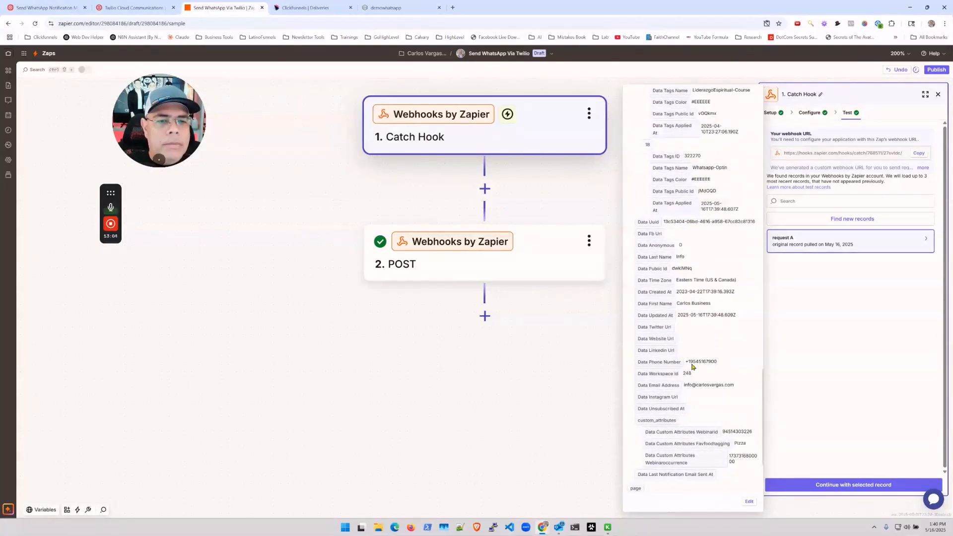
{"action": "left_click", "coordinate": [563, 260]}
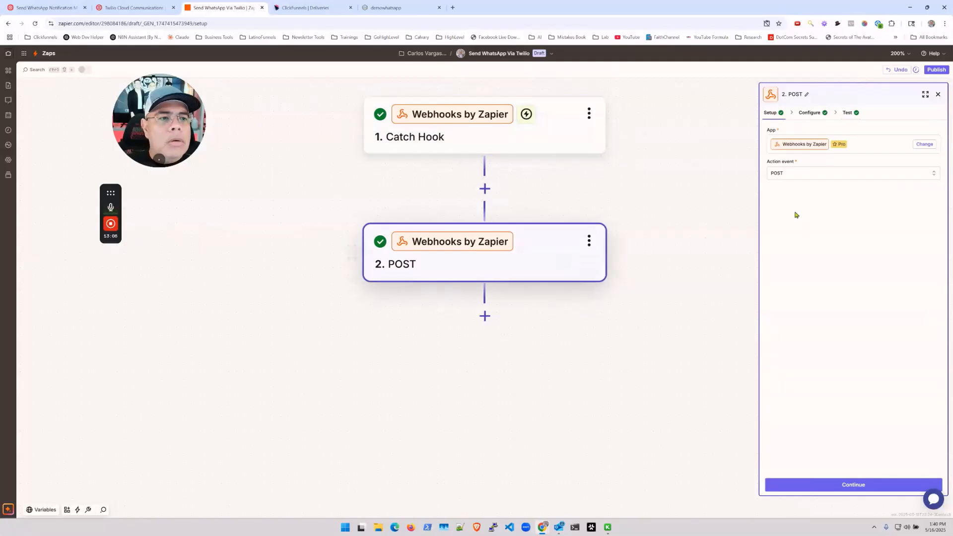
Replace the hard-coded To number with the caught Data Phone Number and retest the POST step.
{"action": "left_click", "coordinate": [839, 483]}
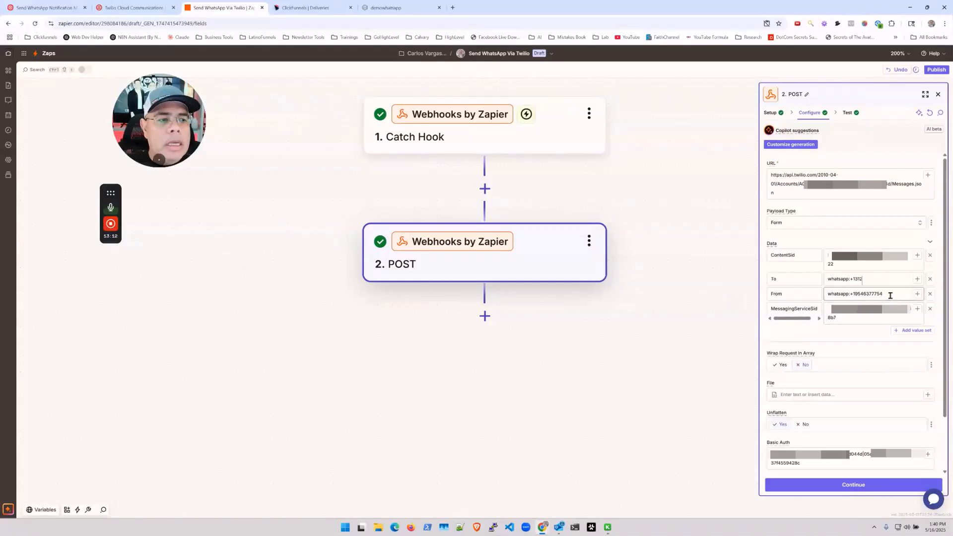
{"action": "left_click_drag", "start_coordinate": [887, 278], "coordinate": [849, 276]}
{"action": "key", "text": "BackSpace"}
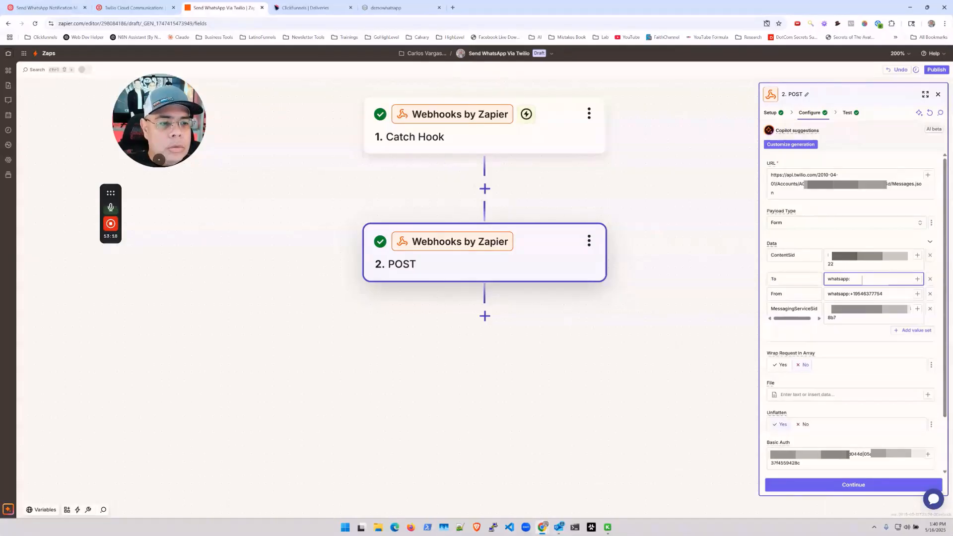
{"action": "left_click", "coordinate": [917, 280]}
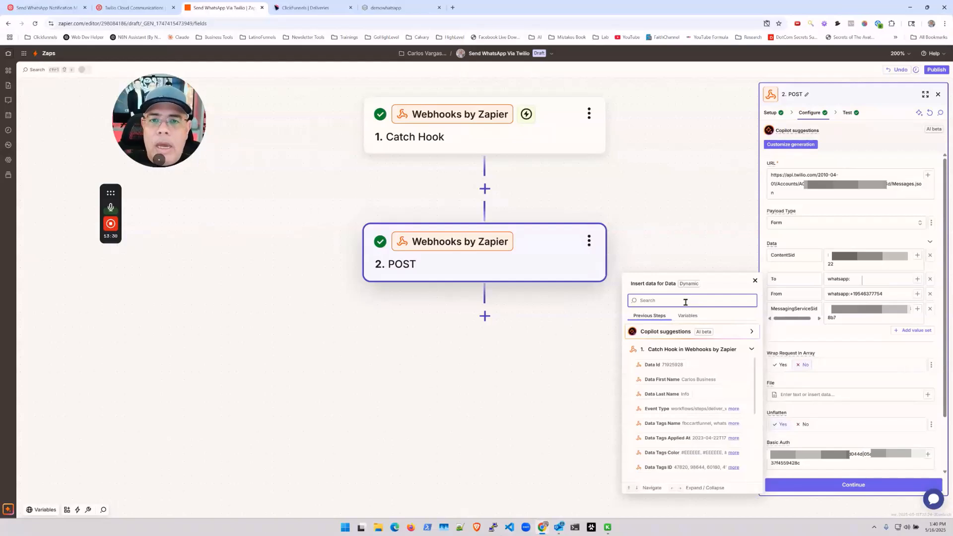
{"action": "type", "text": "phone"}
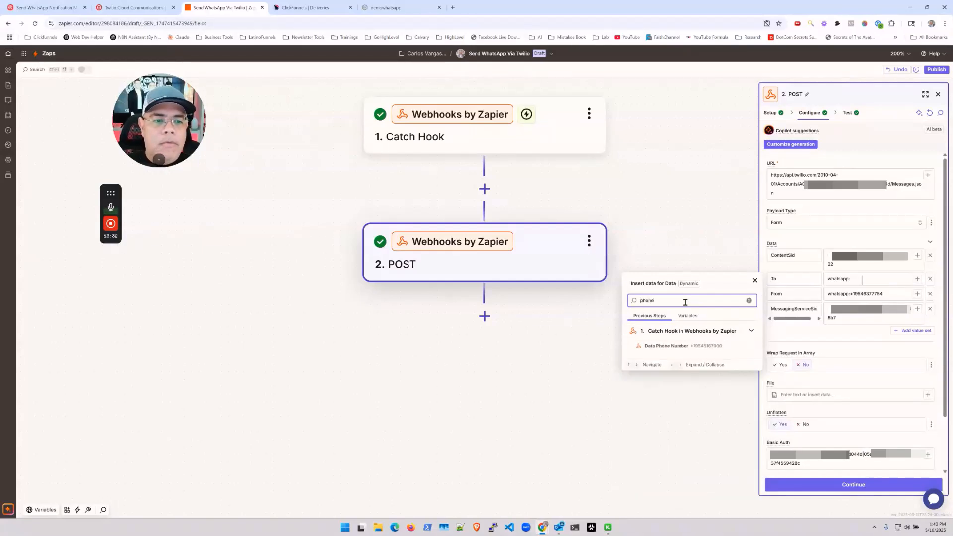
{"action": "left_click", "coordinate": [665, 346]}
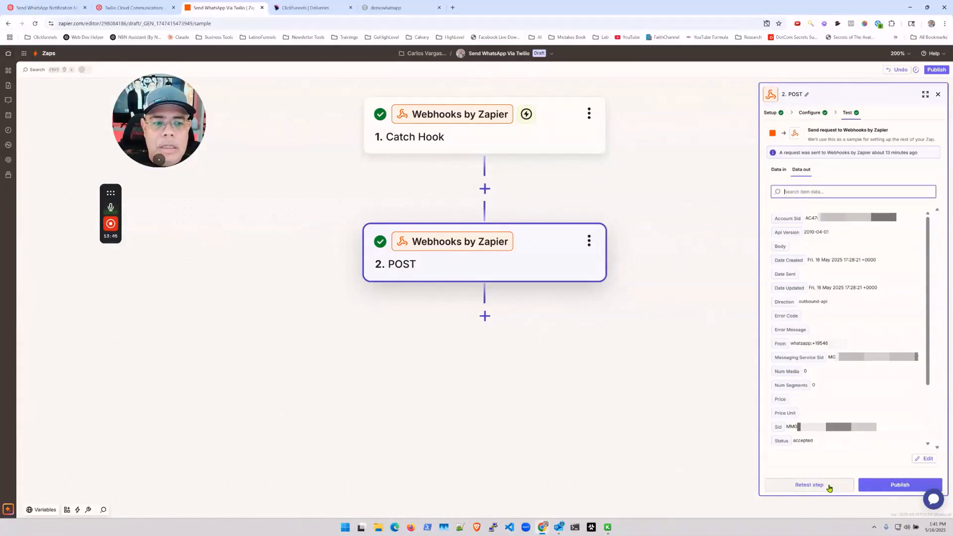
{"action": "left_click", "coordinate": [828, 486]}
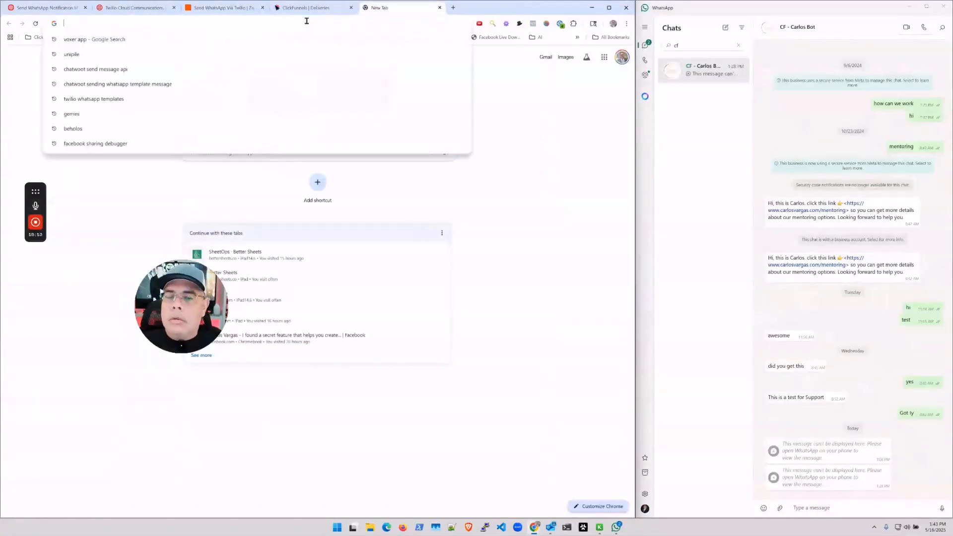
Load the demowhatsapp page, enter a new first name and e-mail, and submit the opt-in form.
{"action": "type", "text": "https://www.carlosvargas.com/demowhatsapp"}
{"action": "key", "text": "Return"}
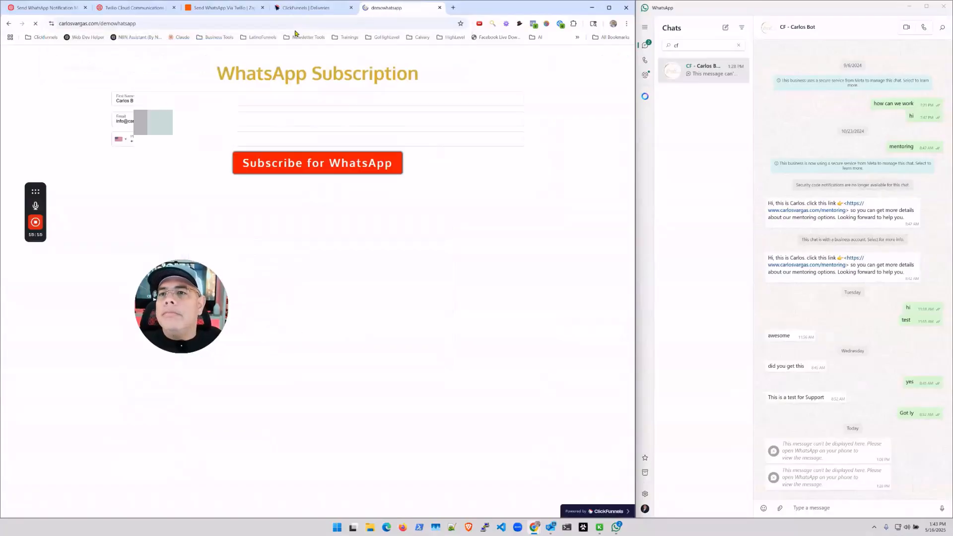
{"action": "left_click_drag", "start_coordinate": [153, 101], "coordinate": [86, 103]}
{"action": "type", "text": "Carlo"}
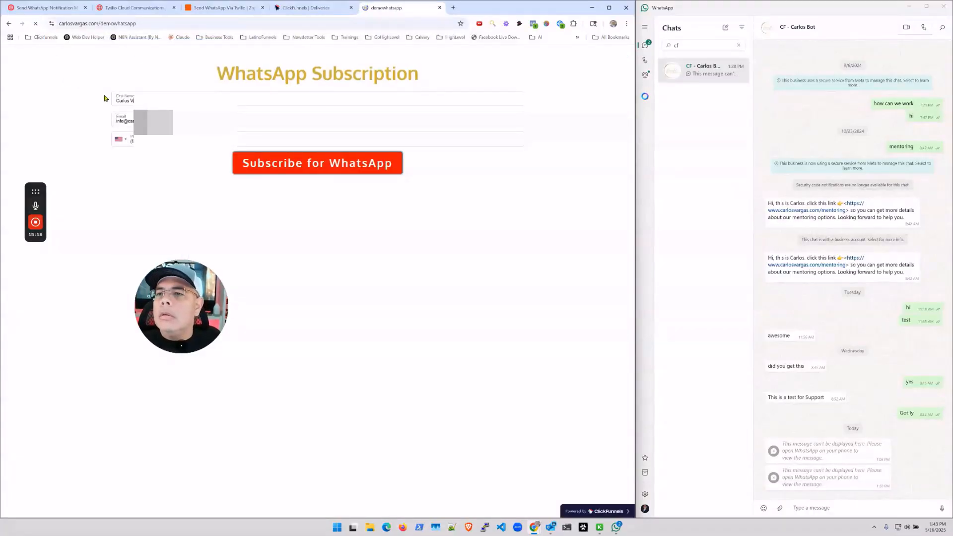
{"action": "type", "text": "s V"}
{"action": "key", "text": "BackSpace"}
{"action": "key", "text": "BackSpace"}
{"action": "key", "text": "Tab"}
{"action": "type", "text": "carlosvar"}
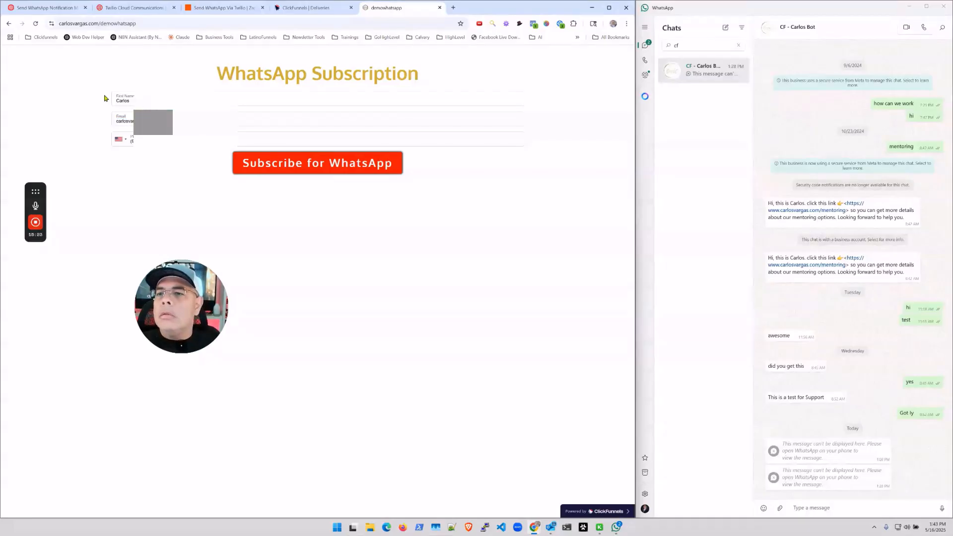
{"action": "key", "text": "Tab"}
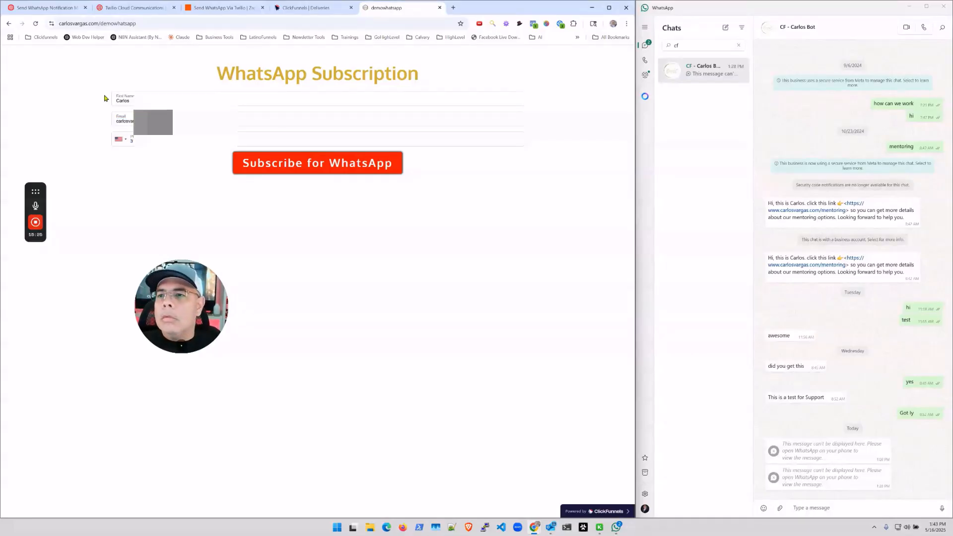
{"action": "left_click", "coordinate": [289, 169]}
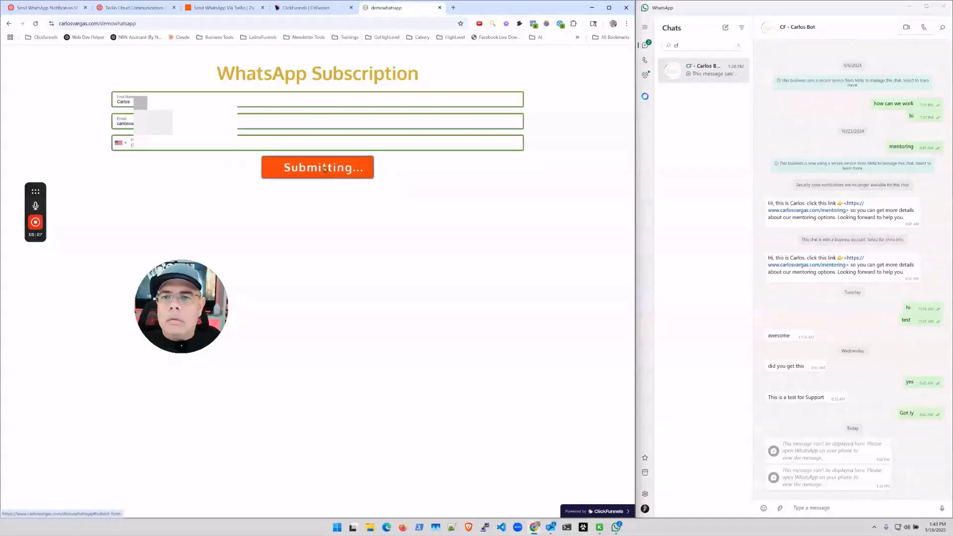